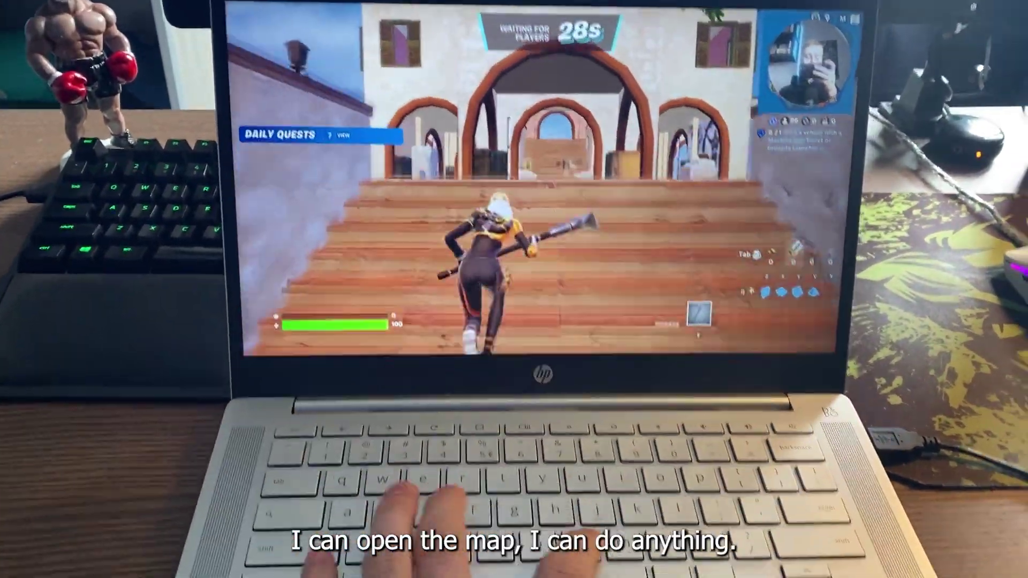
View and close the Fortnite map, exit fullscreen, and minimise the game window to the desktop
key("m")
key("m")
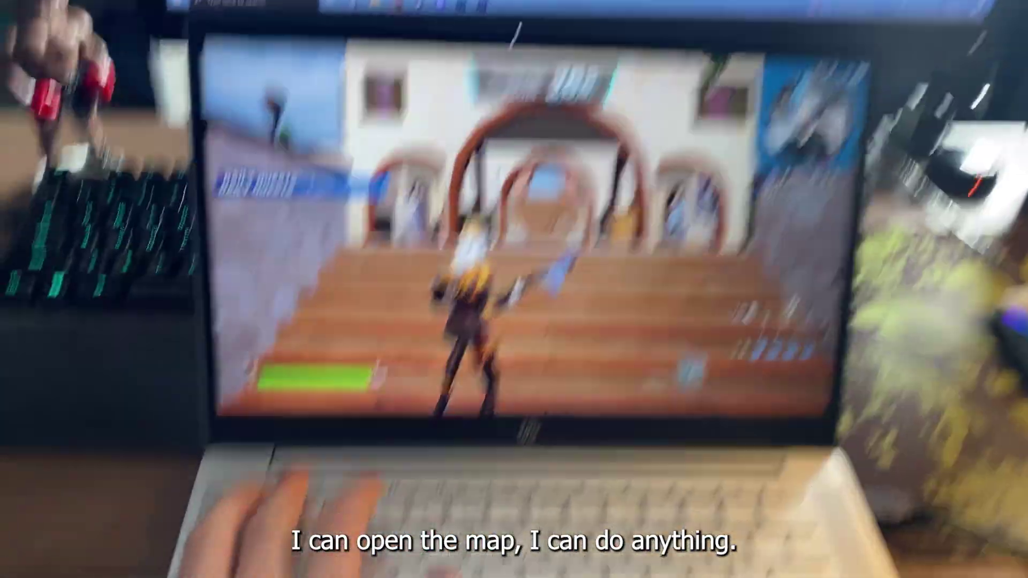
key("Escape")
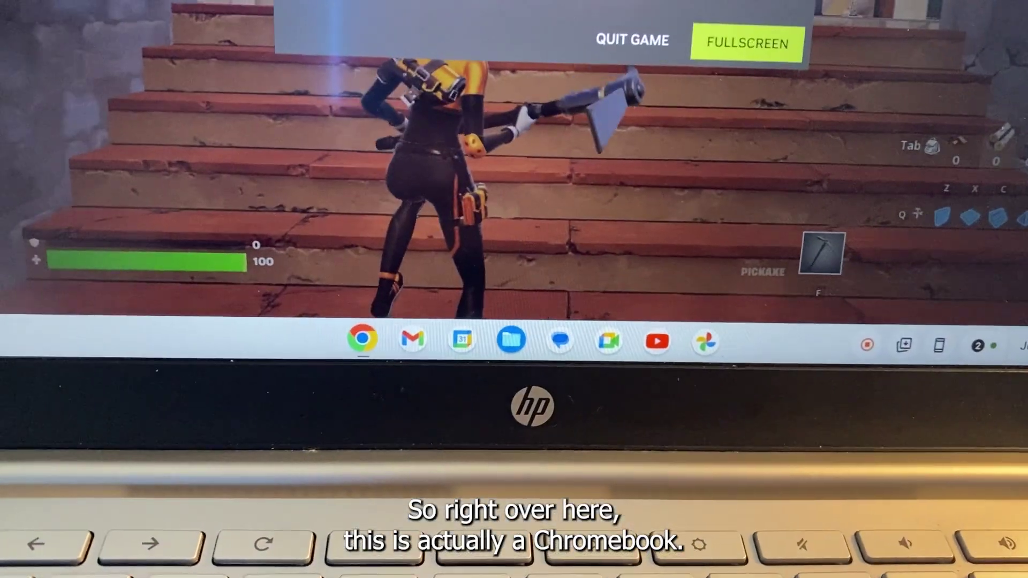
key("alt+minus")
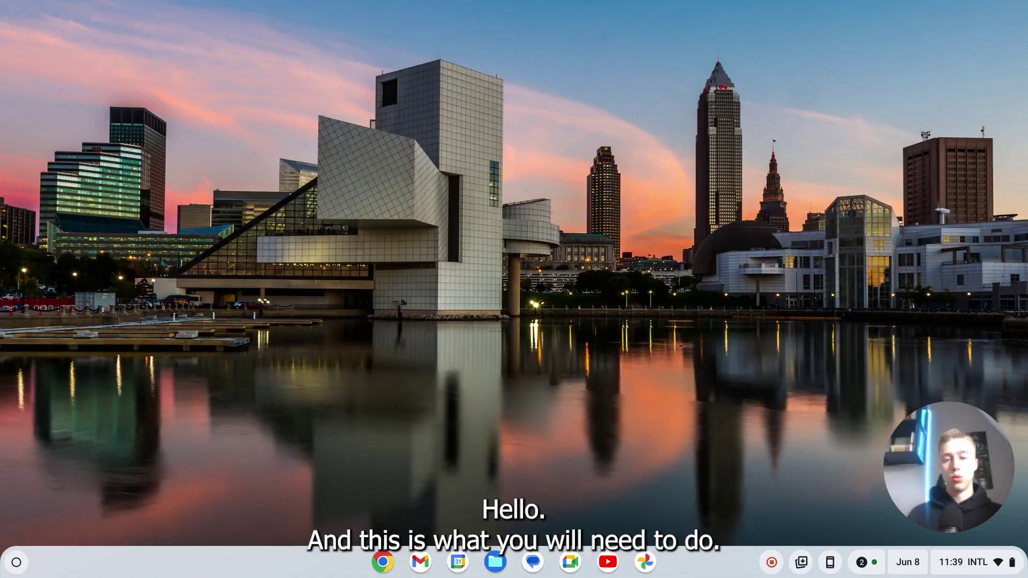
Open a new Chrome window and go to dogesurf.app/gms
left_click(394, 561)
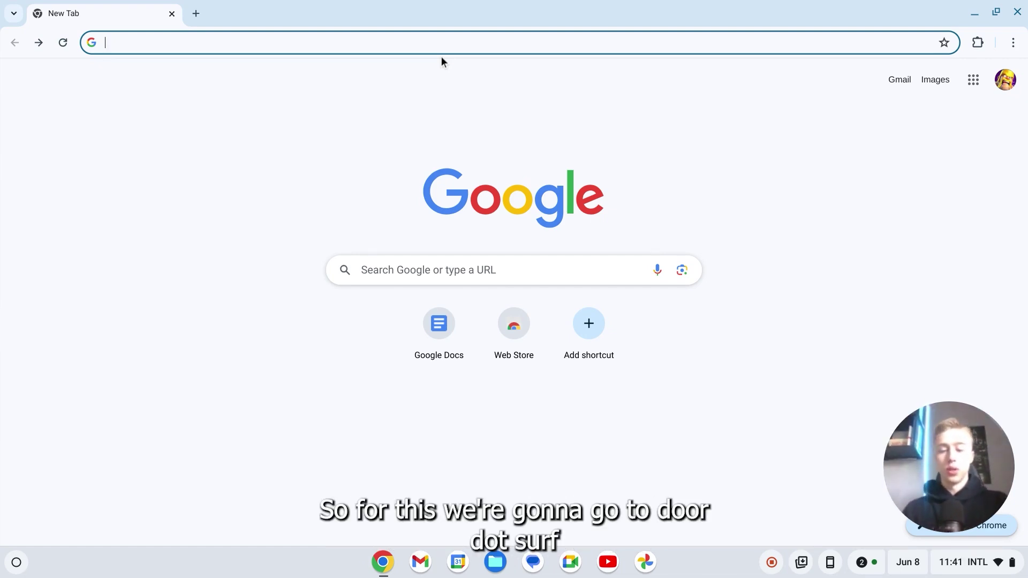
type("dogesu")
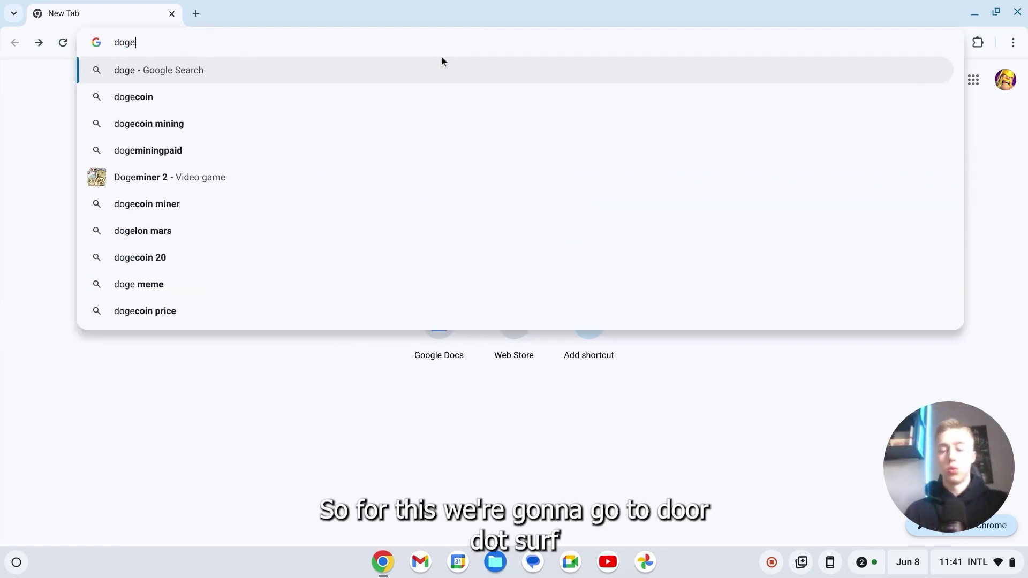
type("rf.app/gms")
key("Return")
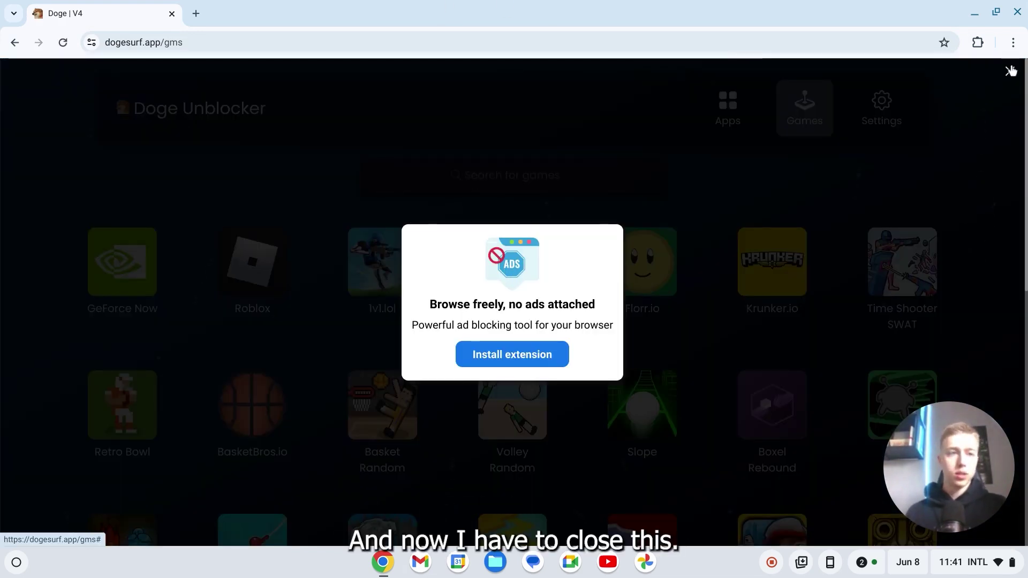
Dismiss the ad-blocker pop-up and try searching the games list for GeForce, then clear the search
left_click(1010, 71)
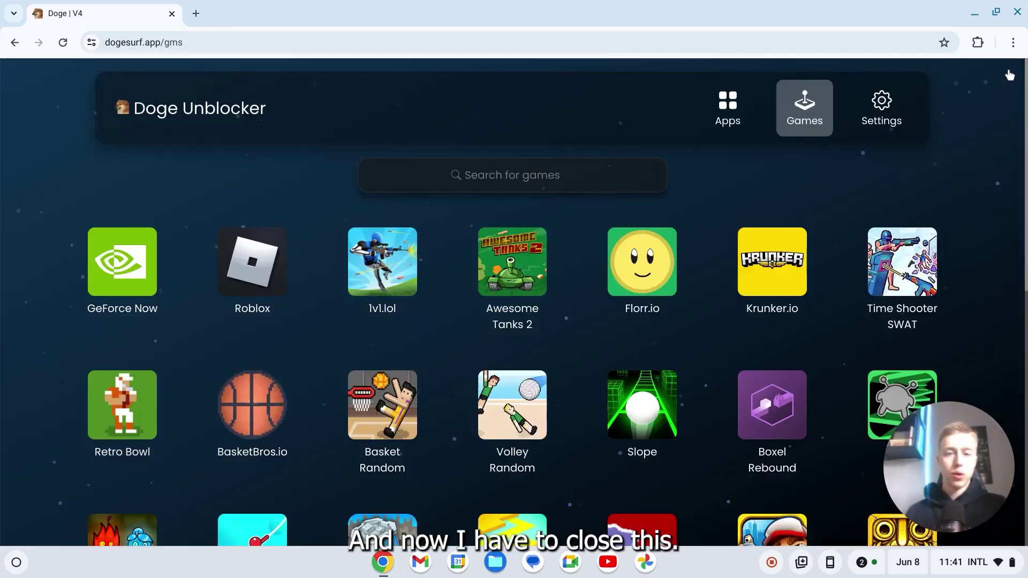
left_click(583, 191)
type("gefro")
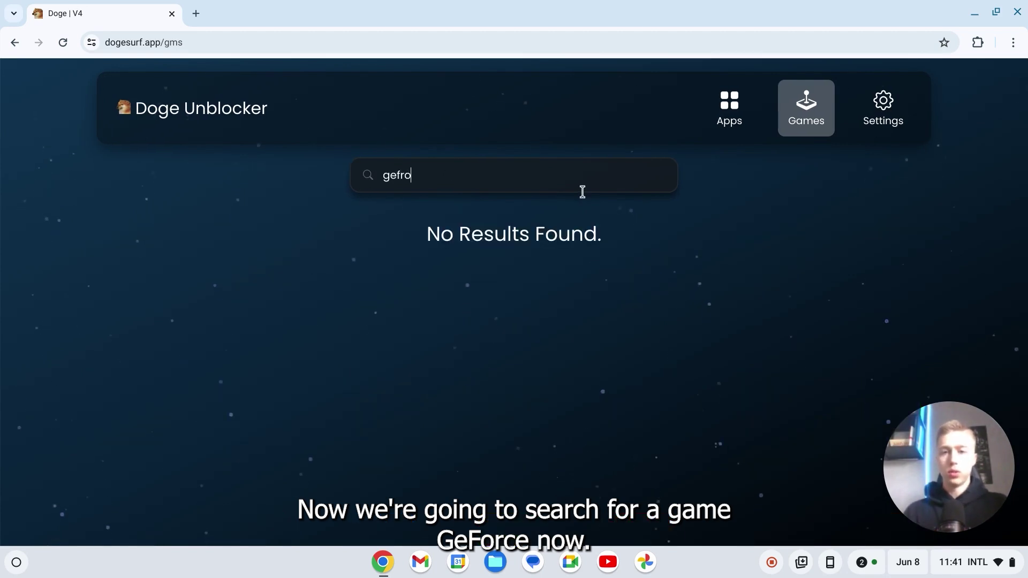
key("BackSpace")
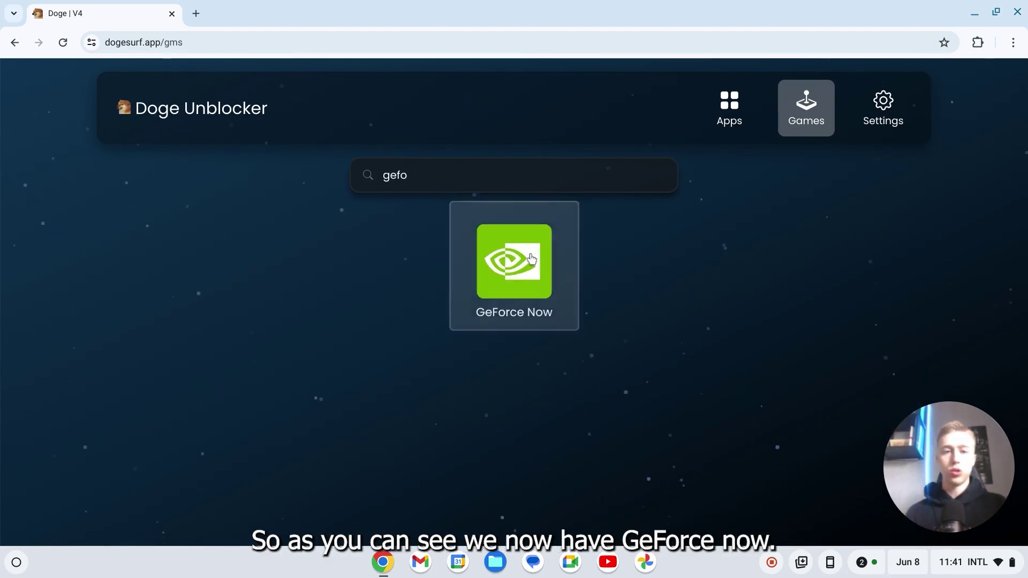
key("BackSpace")
key("BackSpace")
key("BackSpace")
key("BackSpace")
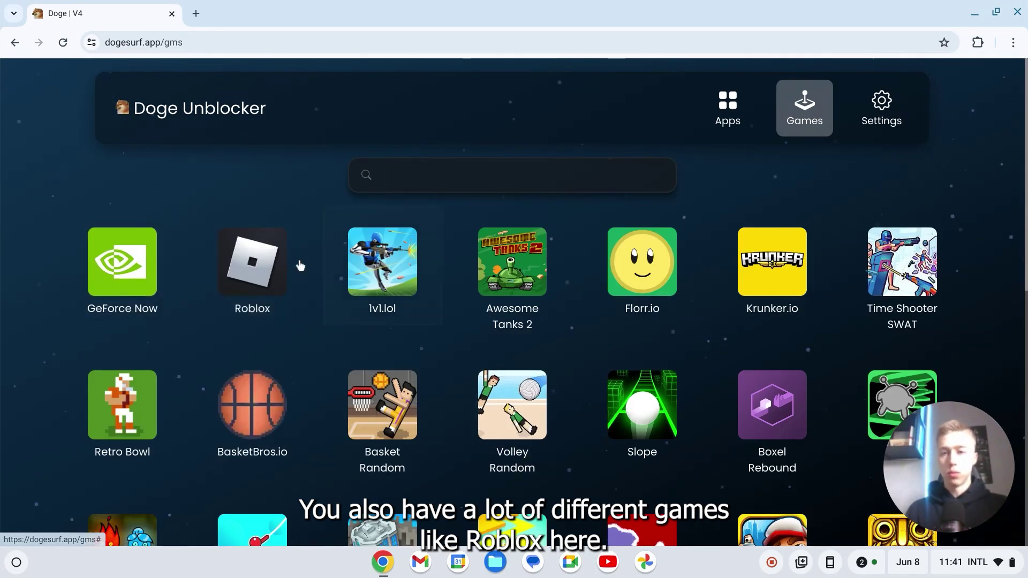
Launch GeForce Now from the games grid, closing the ad pop-up again
left_click(108, 262)
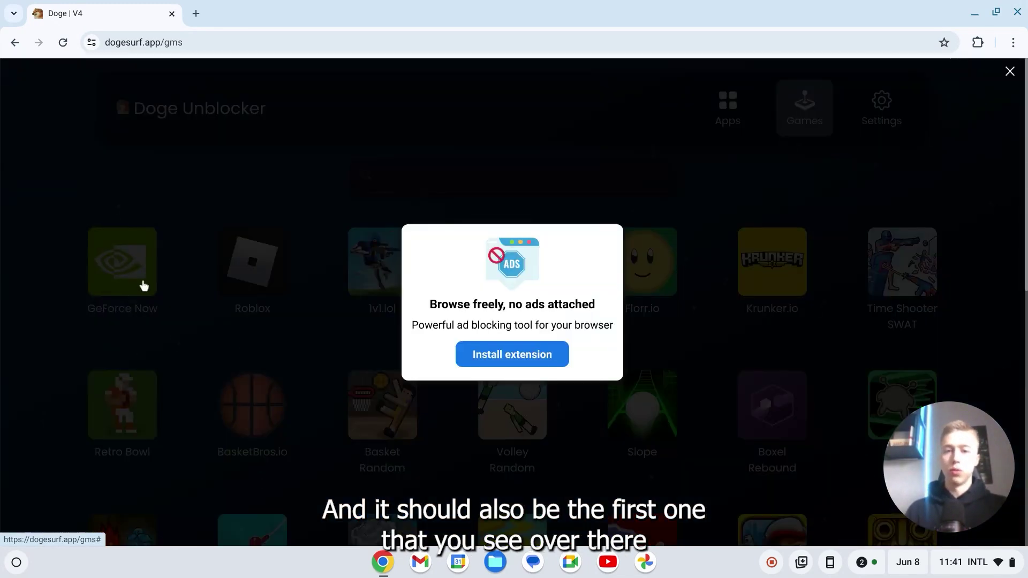
left_click(1011, 72)
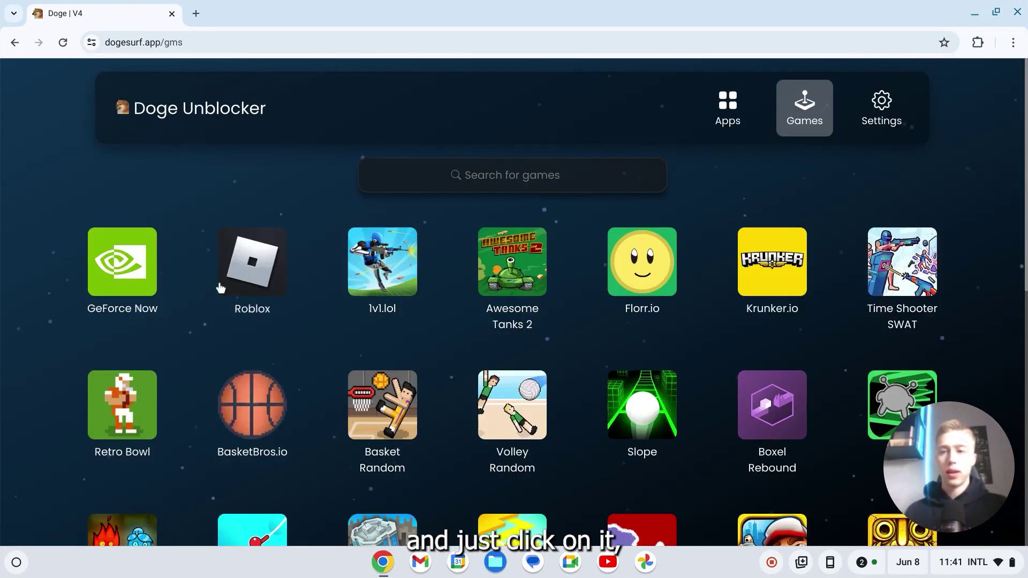
left_click(107, 270)
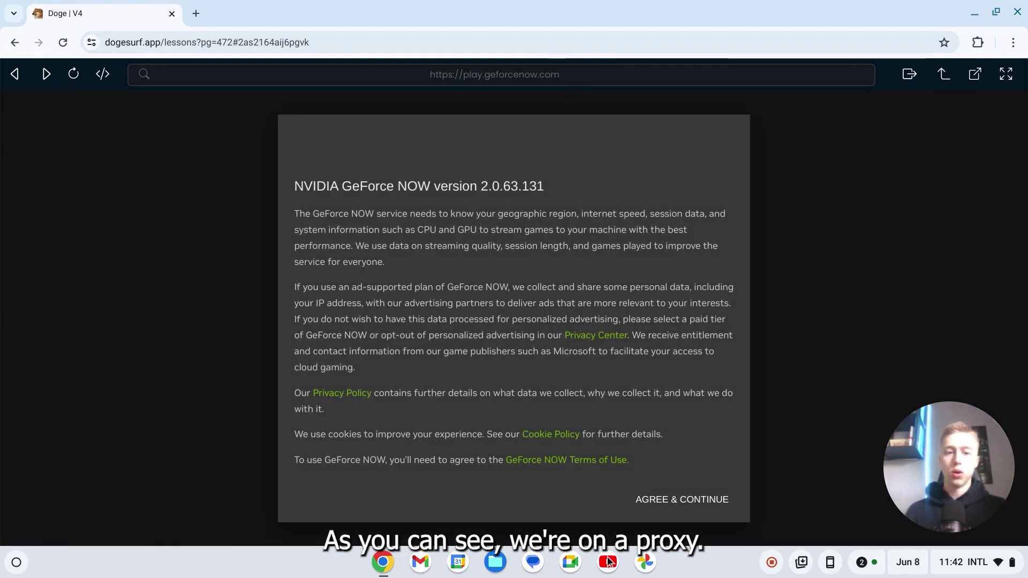
Agree to the GeForce NOW terms and choose GET IN to sign in
left_click(726, 502)
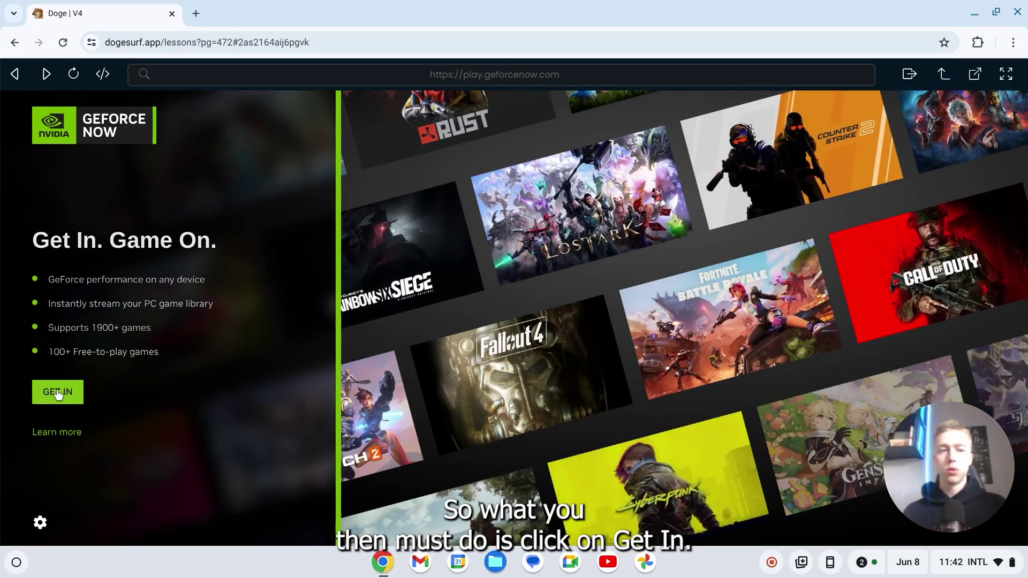
left_click(57, 391)
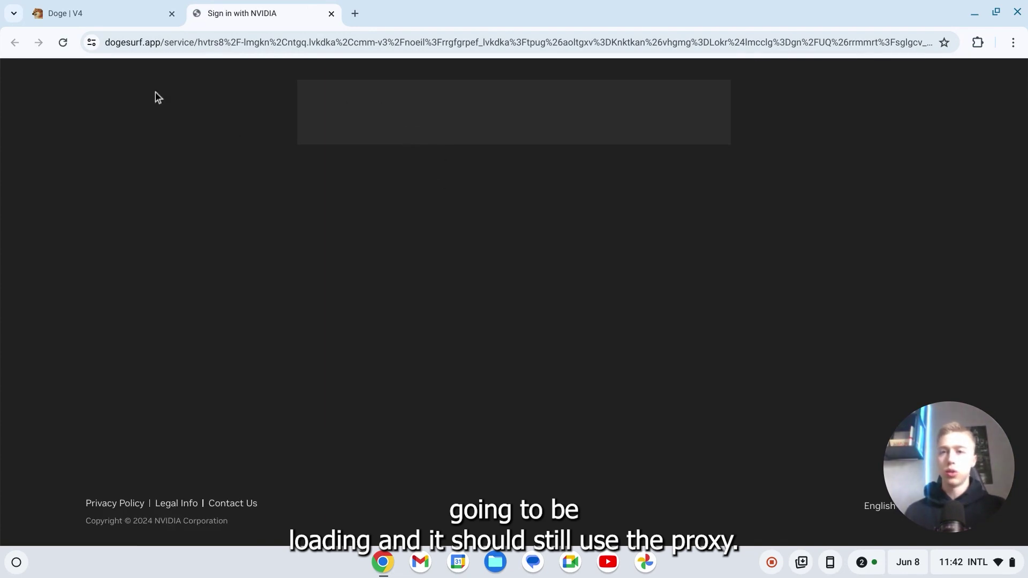
Scroll down the NVIDIA sign-in form and log in with the Google account
scroll(557, 287, "down", 3)
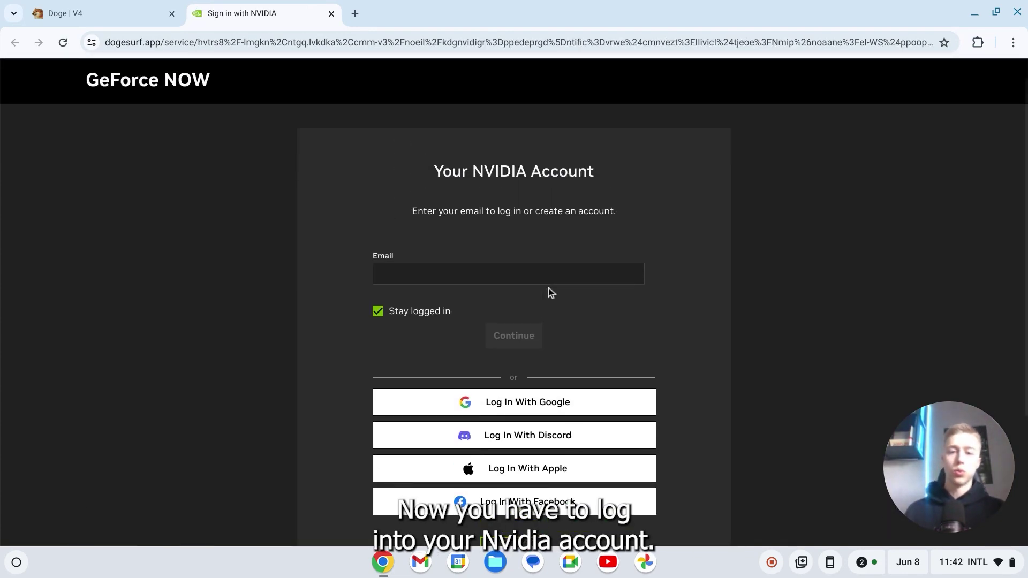
scroll(537, 329, "down", 2)
left_click(570, 285)
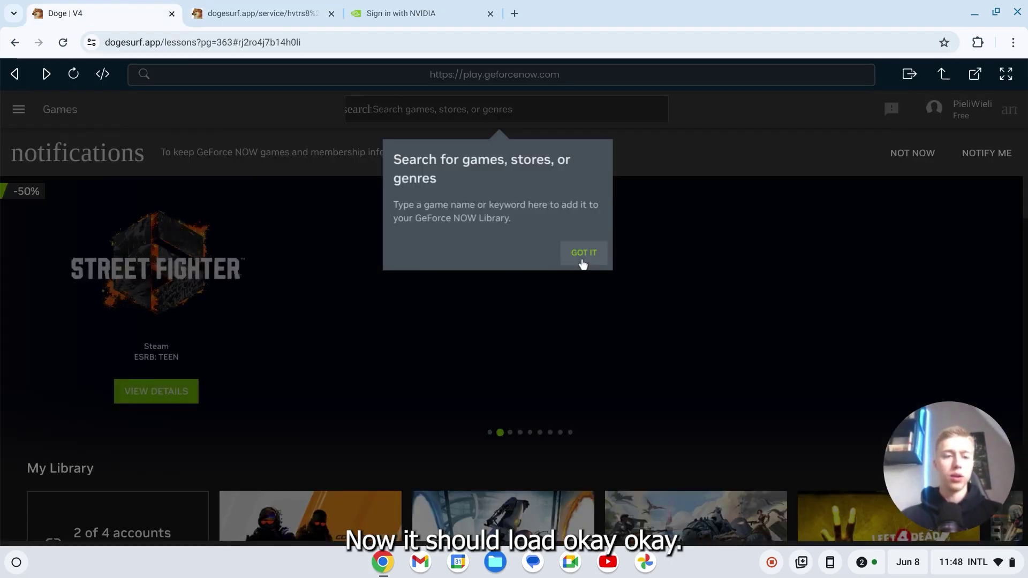
Dismiss the search tip, review each tab, and close the Access Denied and NVIDIA sign-in tabs
left_click(582, 255)
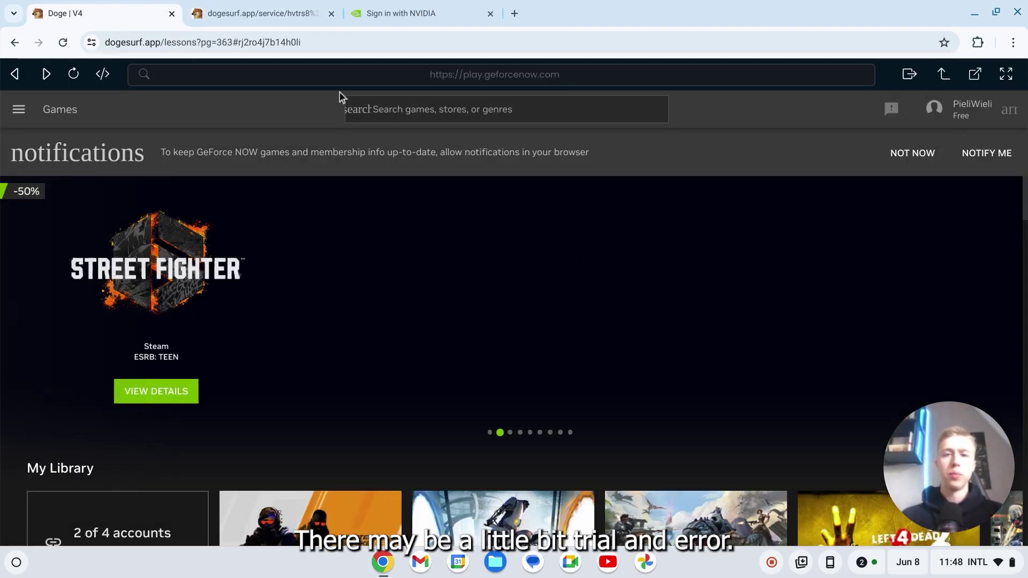
left_click(241, 11)
left_click(375, 13)
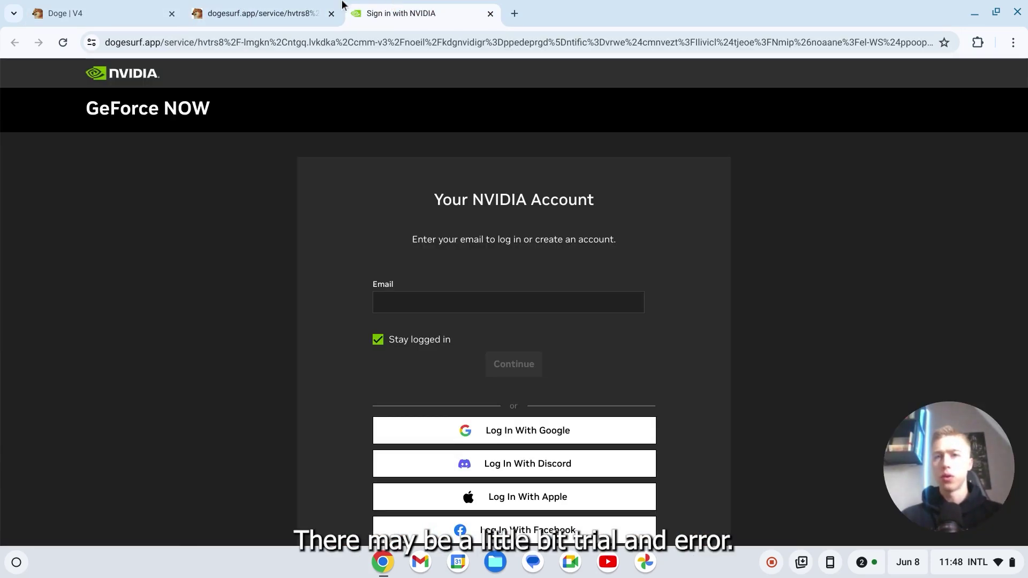
left_click(290, 6)
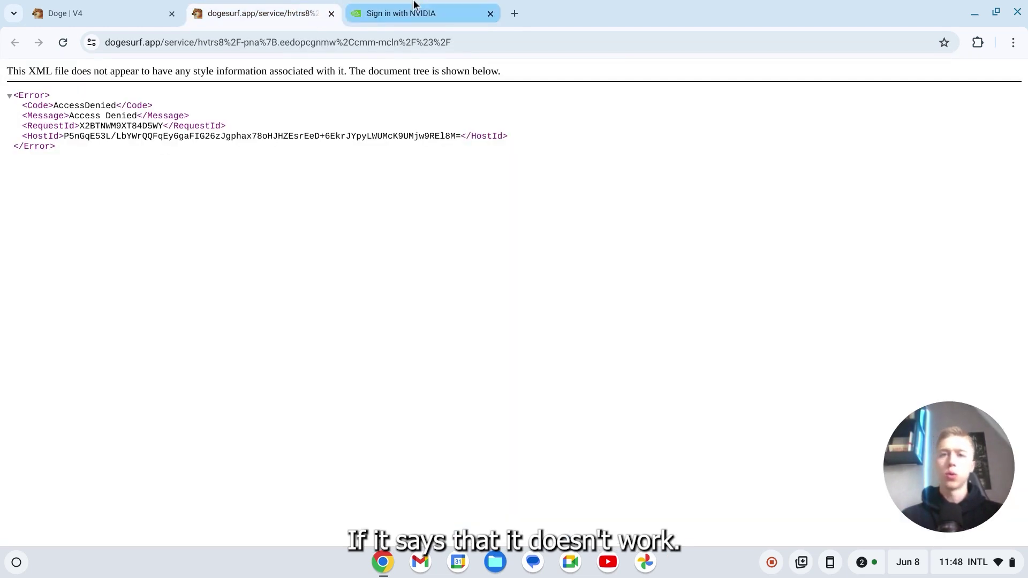
left_click(385, 11)
left_click(149, 7)
left_click(284, 6)
left_click(140, 16)
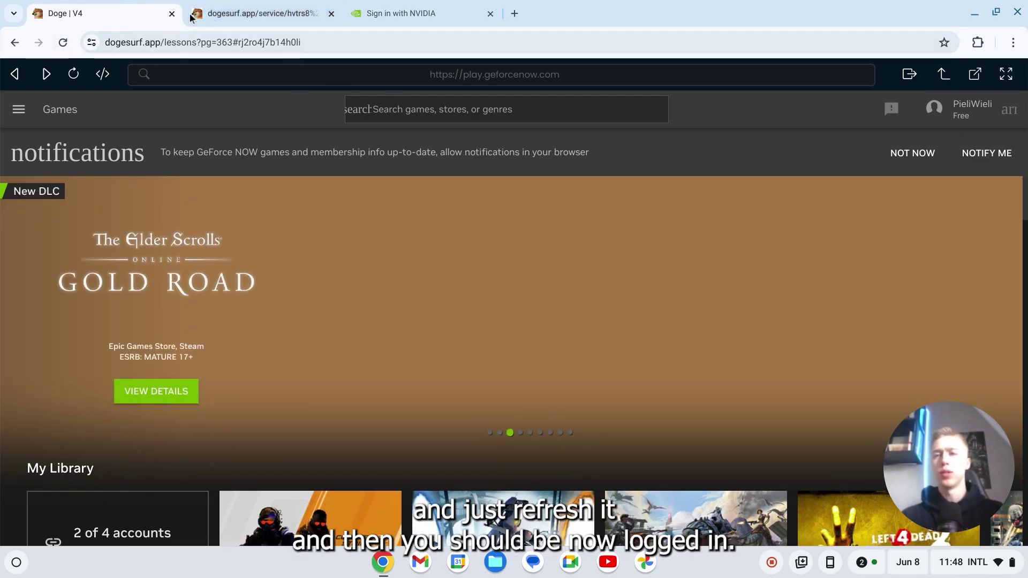
left_click(331, 13)
left_click(282, 13)
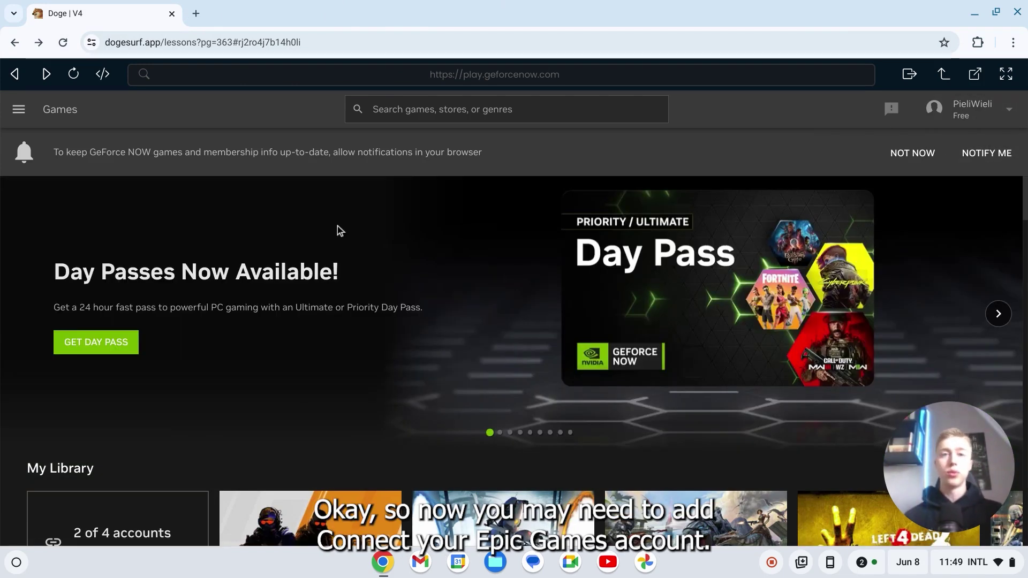
Open Settings from the navigation drawer, look it over, then go back to the Games page
scroll(338, 226, "down", 3)
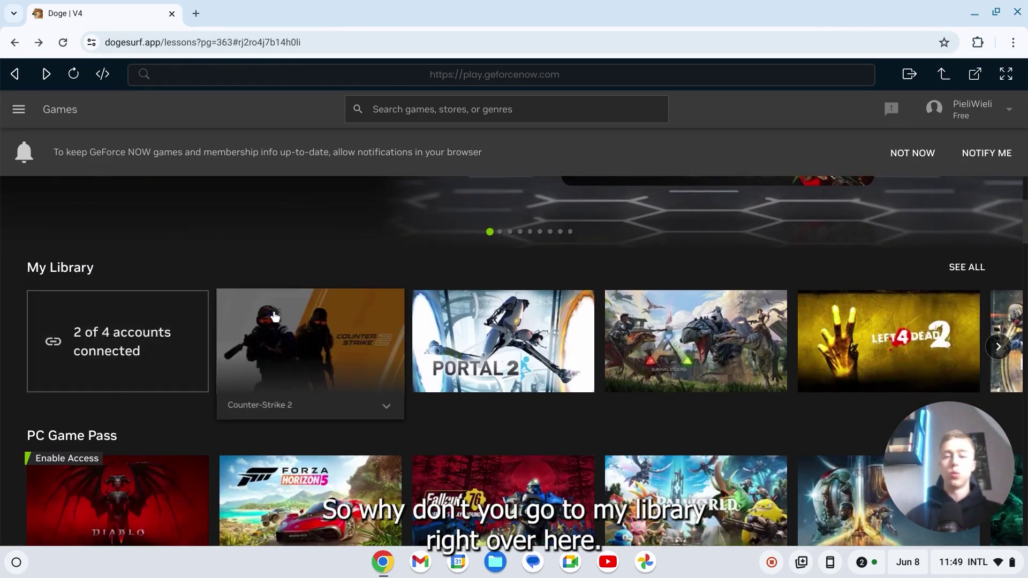
scroll(277, 317, "up", 3)
scroll(276, 317, "down", 3)
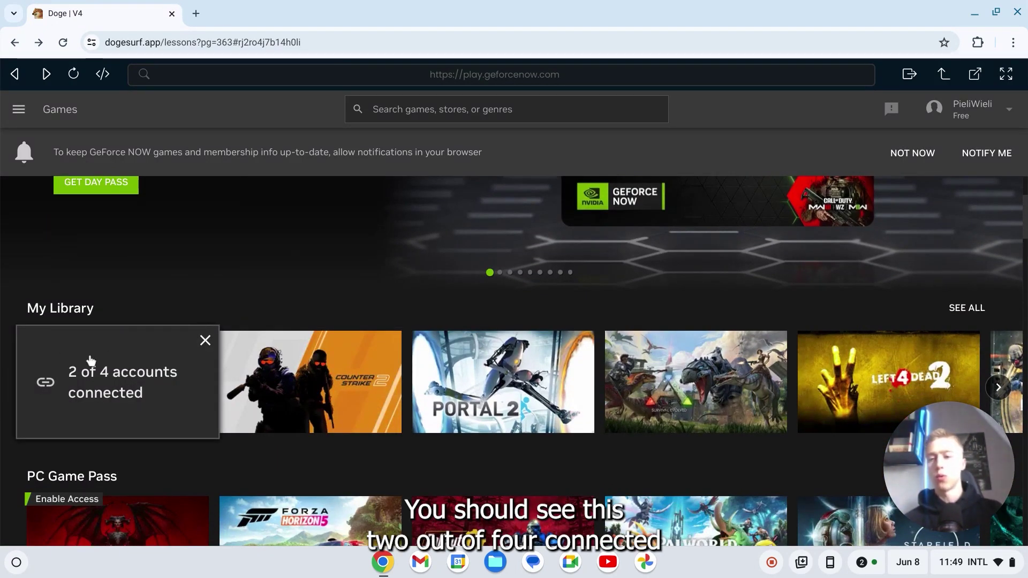
left_click(22, 114)
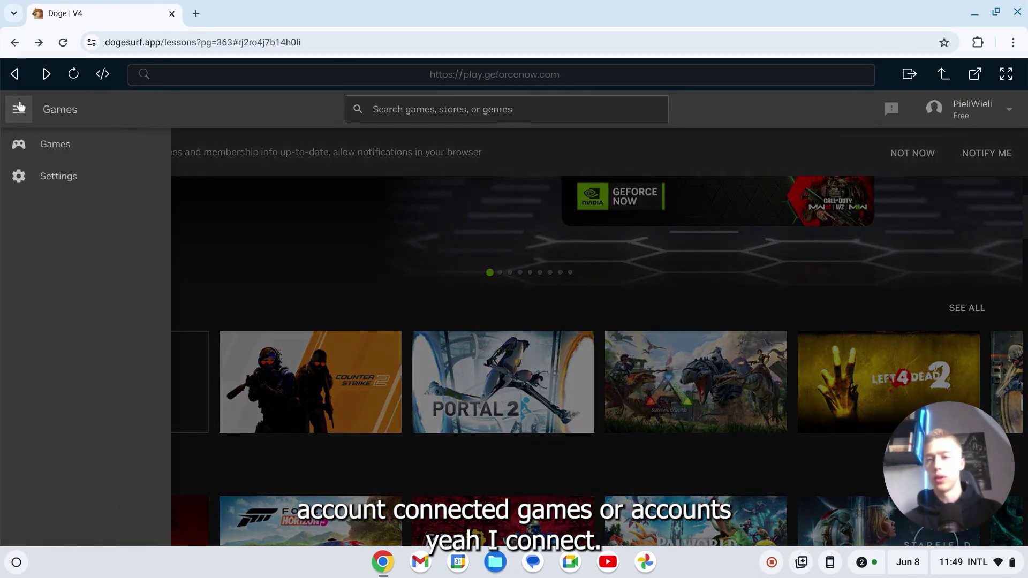
left_click(316, 204)
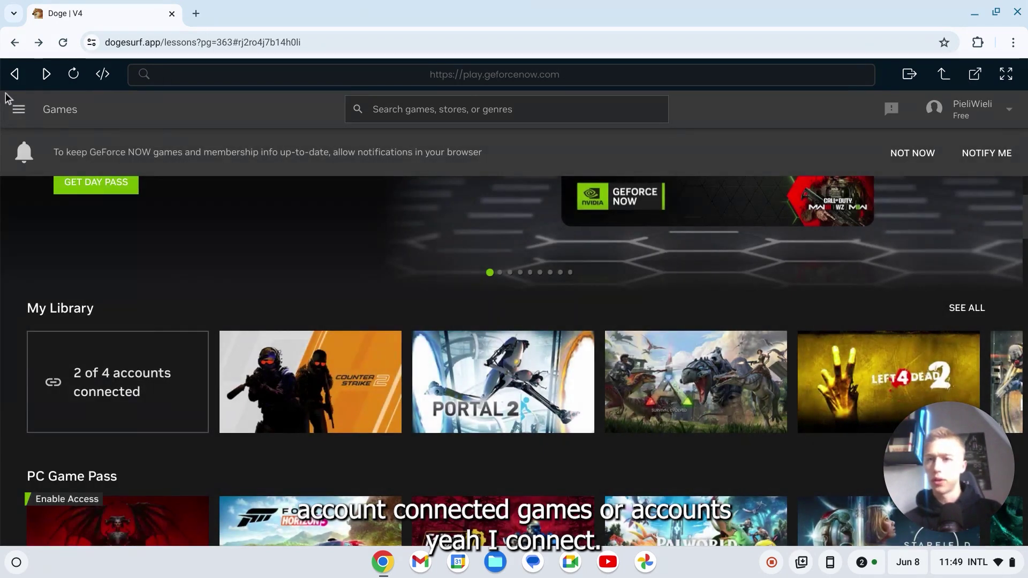
left_click(17, 108)
left_click(76, 179)
scroll(648, 345, "down", 2)
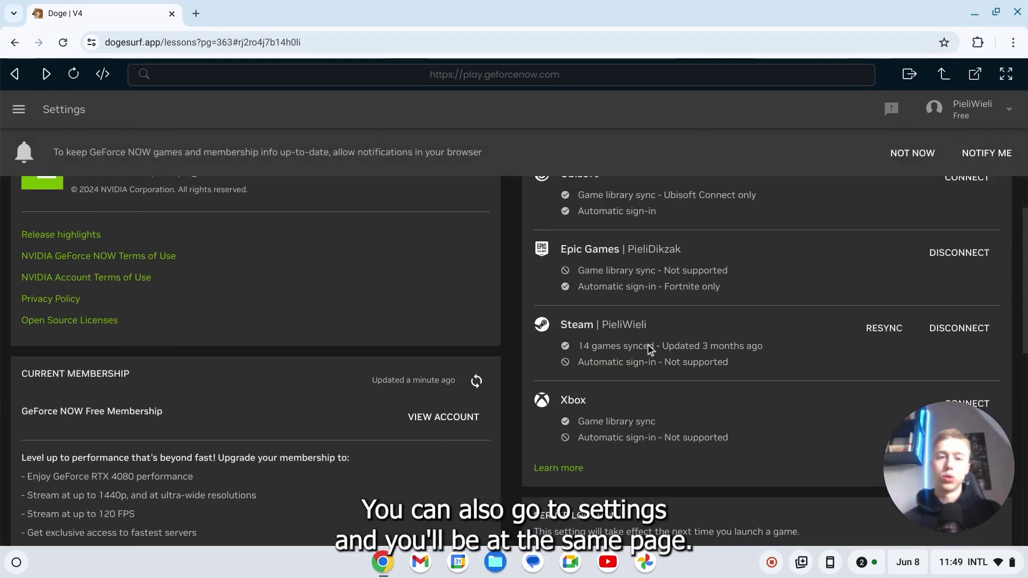
scroll(648, 346, "up", 1)
key("alt+Left")
Open the account connections card to review the linked Epic Games and Steam accounts
scroll(256, 384, "down", 3)
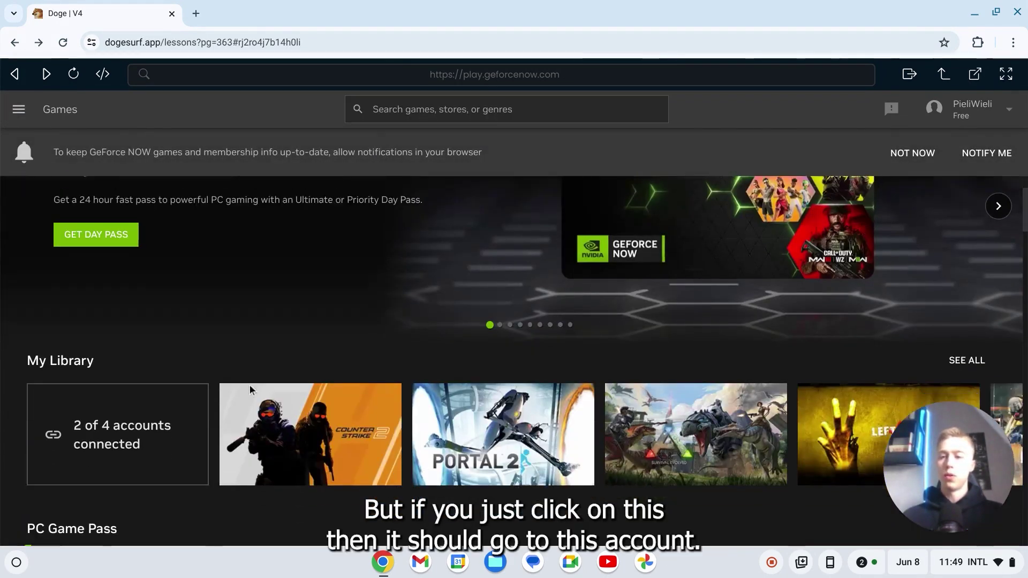
left_click(116, 418)
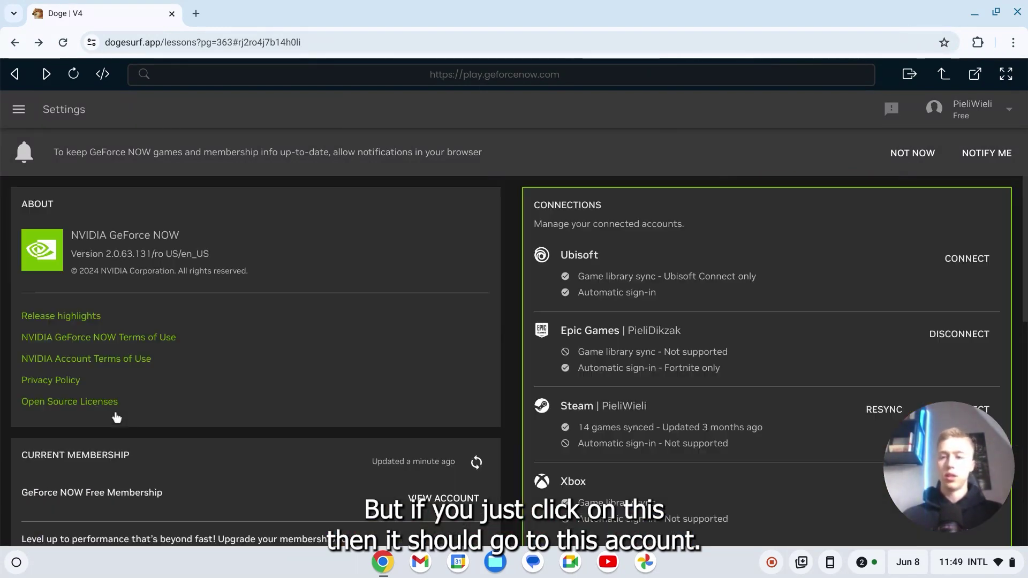
scroll(857, 276, "down", 2)
scroll(857, 275, "up", 1)
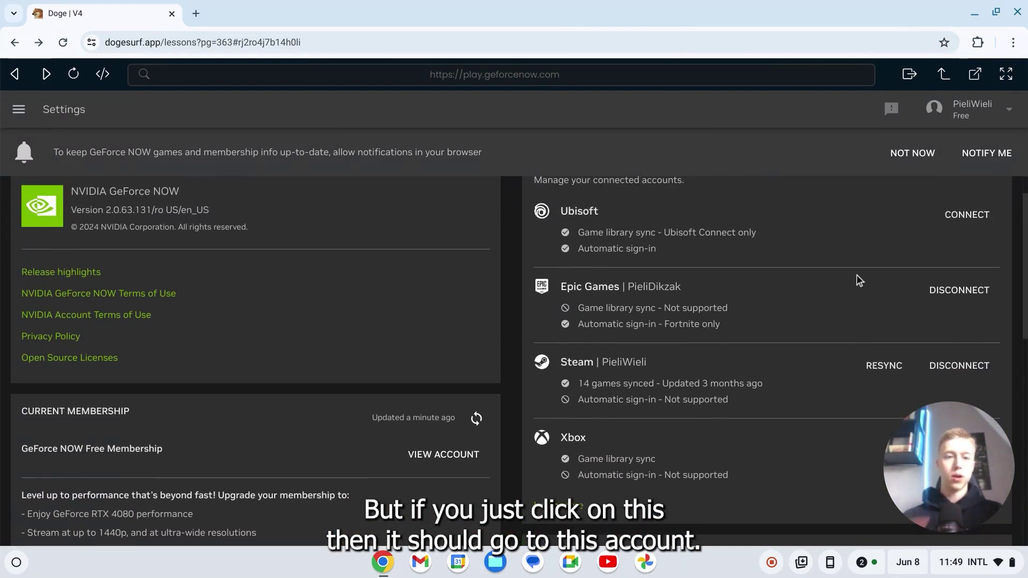
scroll(590, 288, "up", 1)
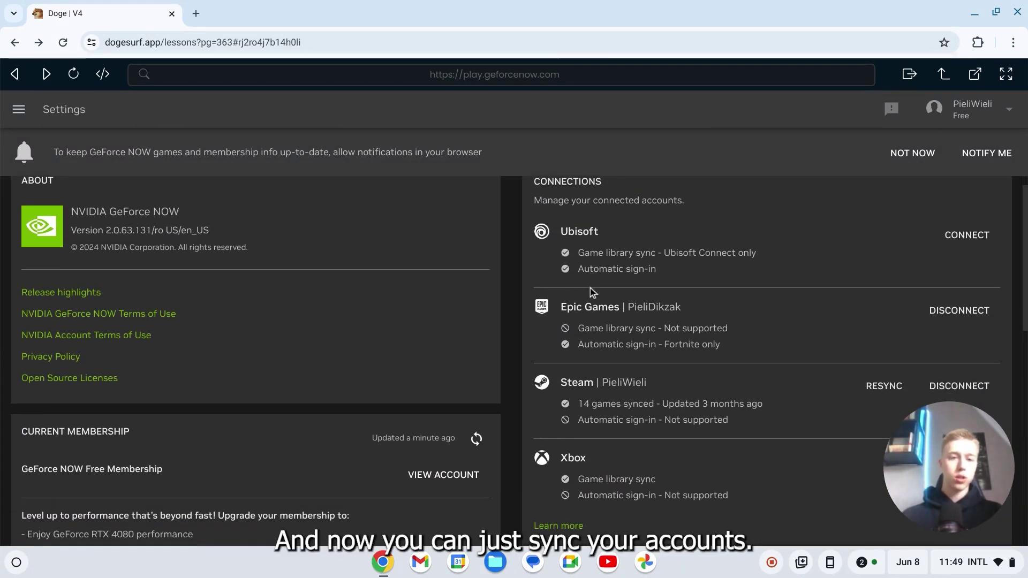
scroll(900, 365, "down", 1)
scroll(771, 333, "up", 2)
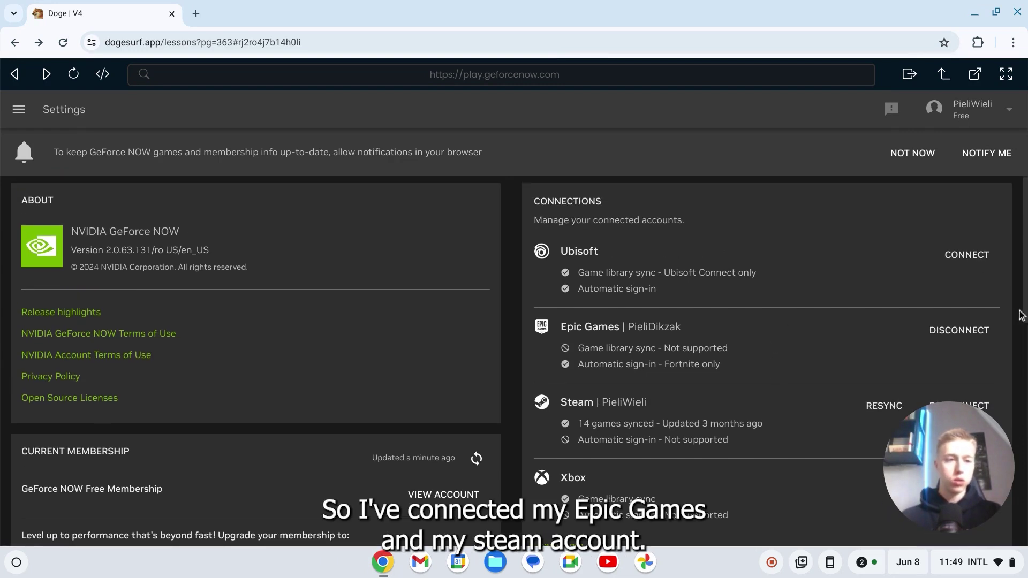
scroll(973, 326, "down", 1)
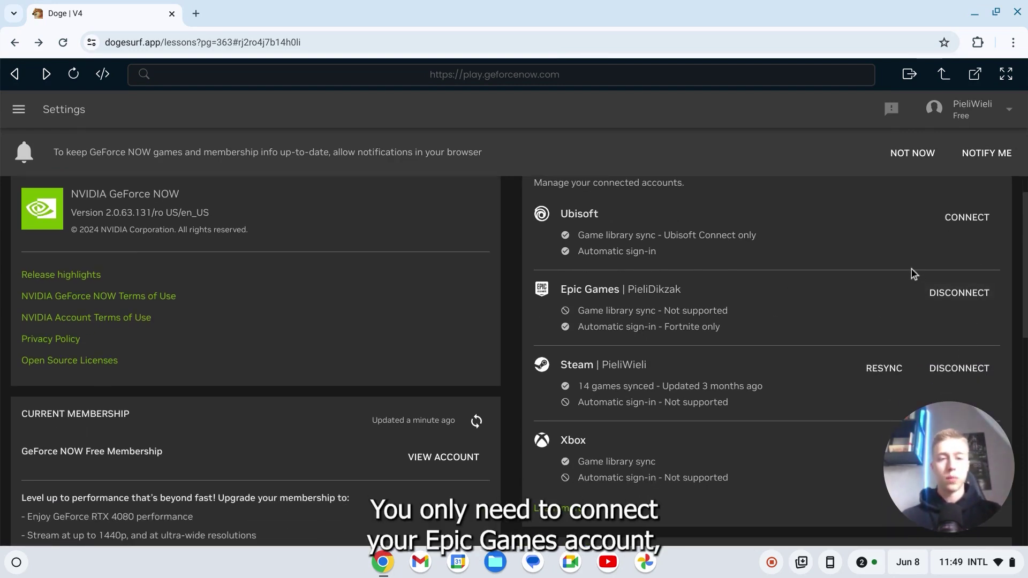
Search the Games page for 'fortnite', expand the Fortnite card and press PLAY
left_click(12, 112)
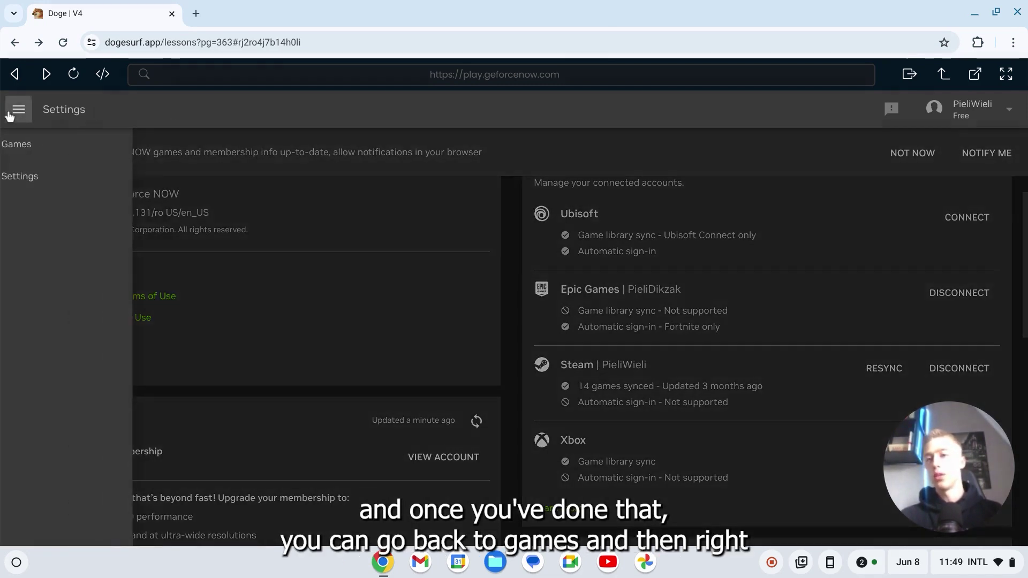
left_click(29, 145)
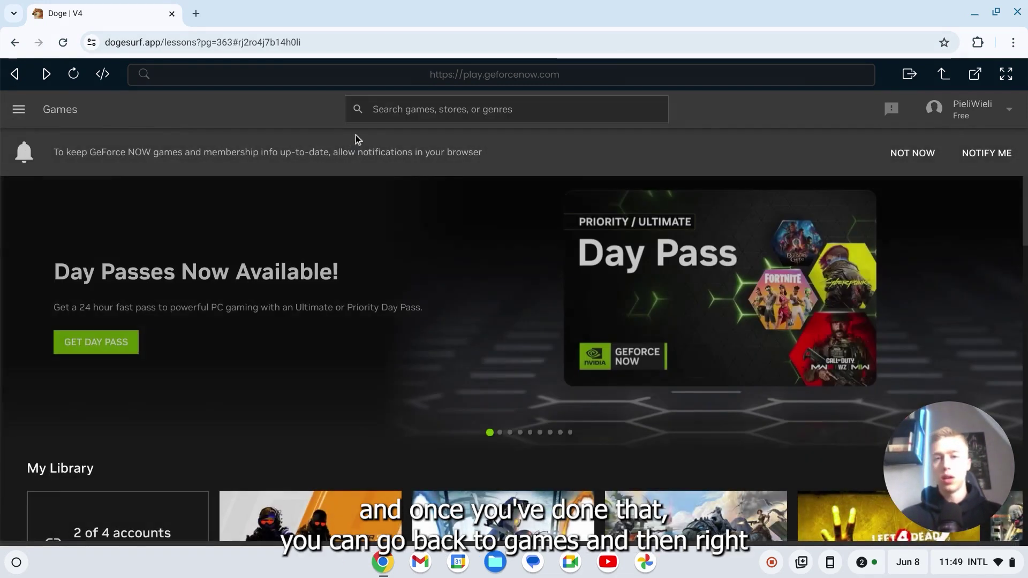
left_click(395, 106)
type("fortnite")
key("Return")
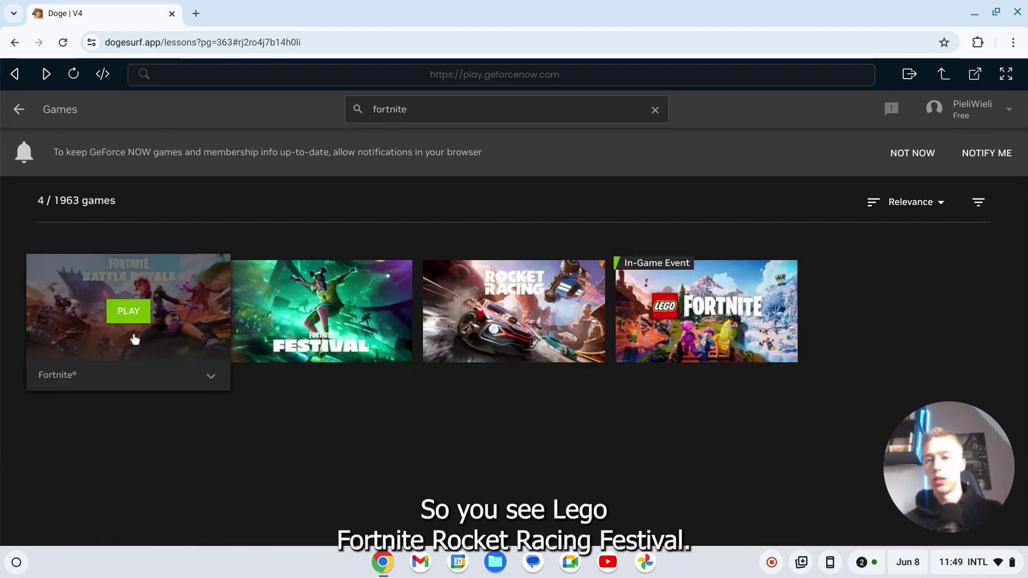
left_click(207, 333)
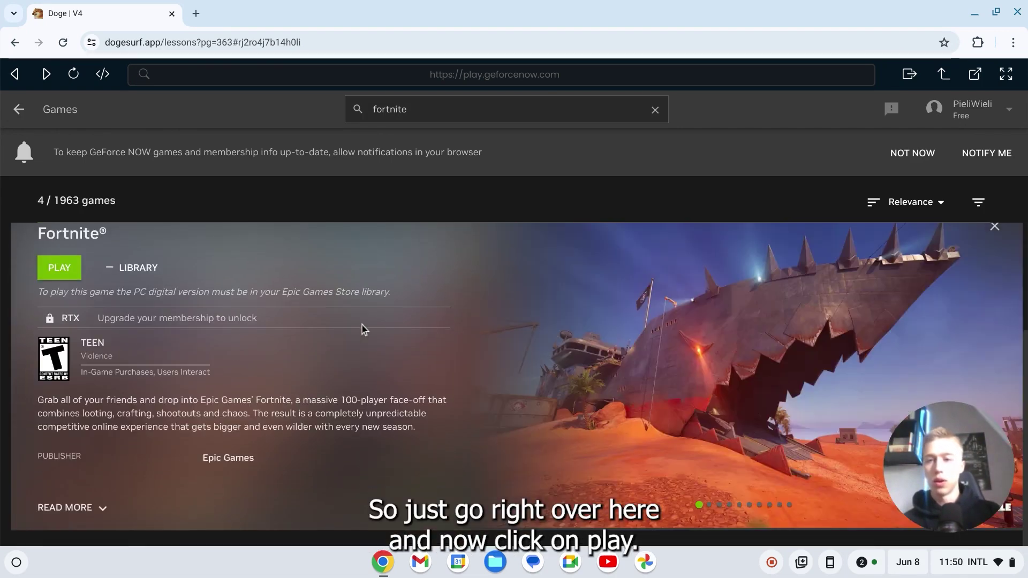
left_click(67, 300)
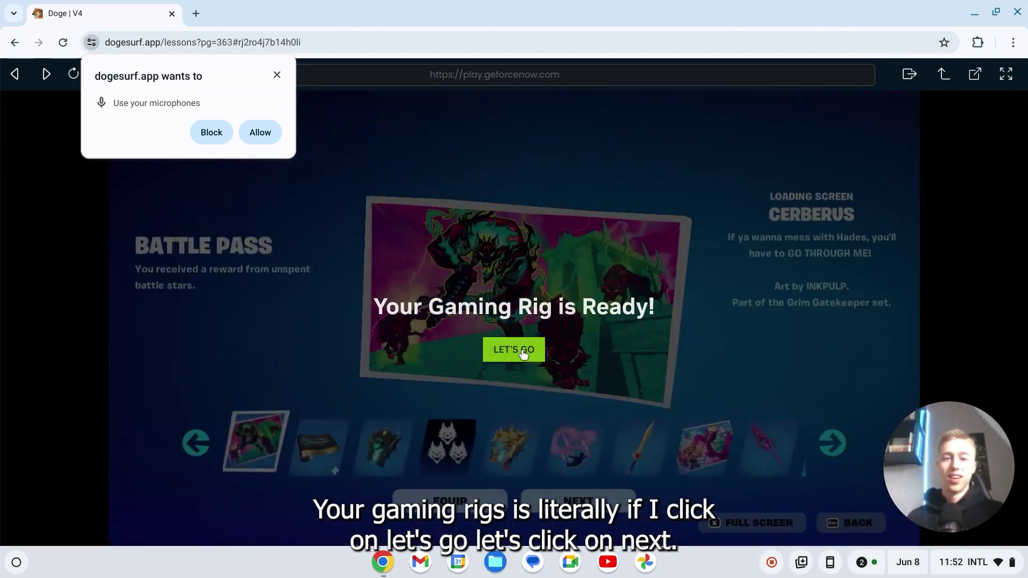
Start the session with LET'S GO, dismiss the microphone prompt, return to fullscreen, and press PLAY
left_click(523, 353)
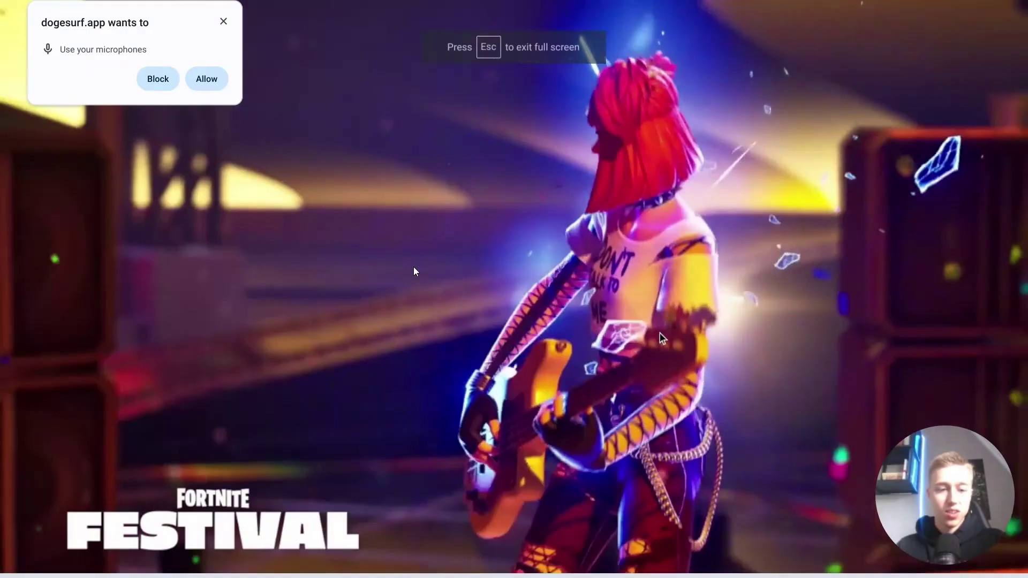
key("Escape")
left_click(277, 75)
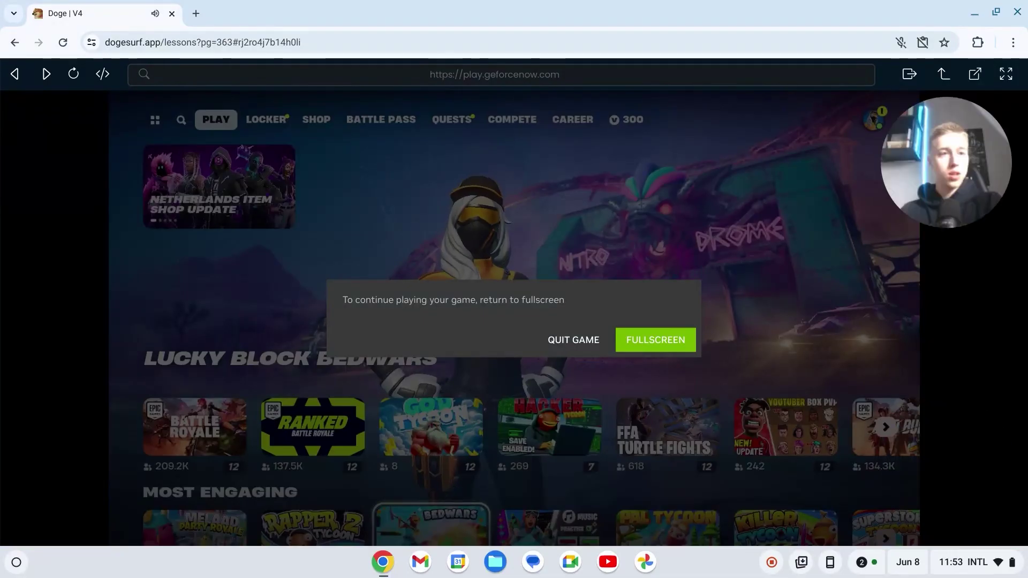
left_click(656, 339)
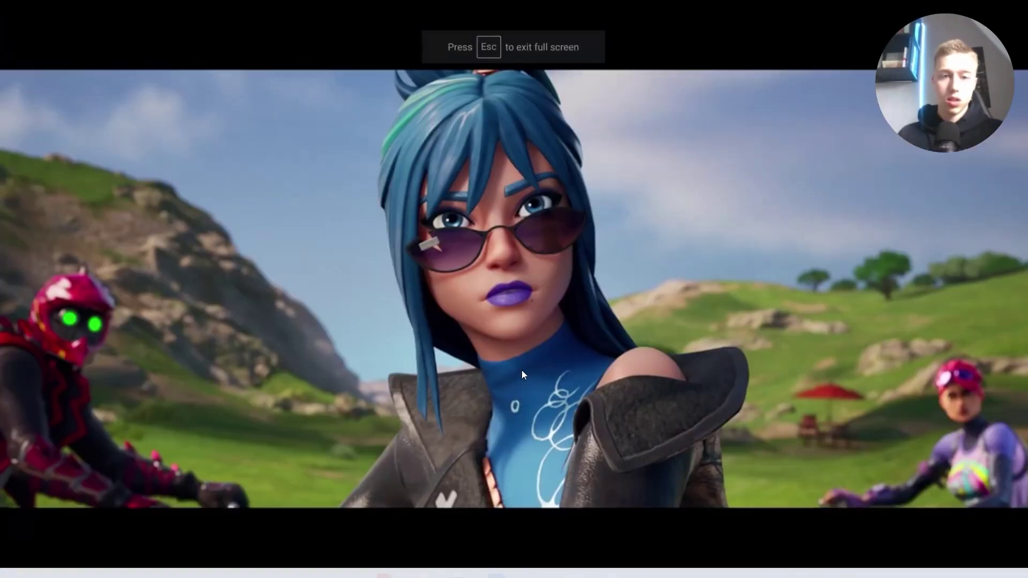
left_click(140, 481)
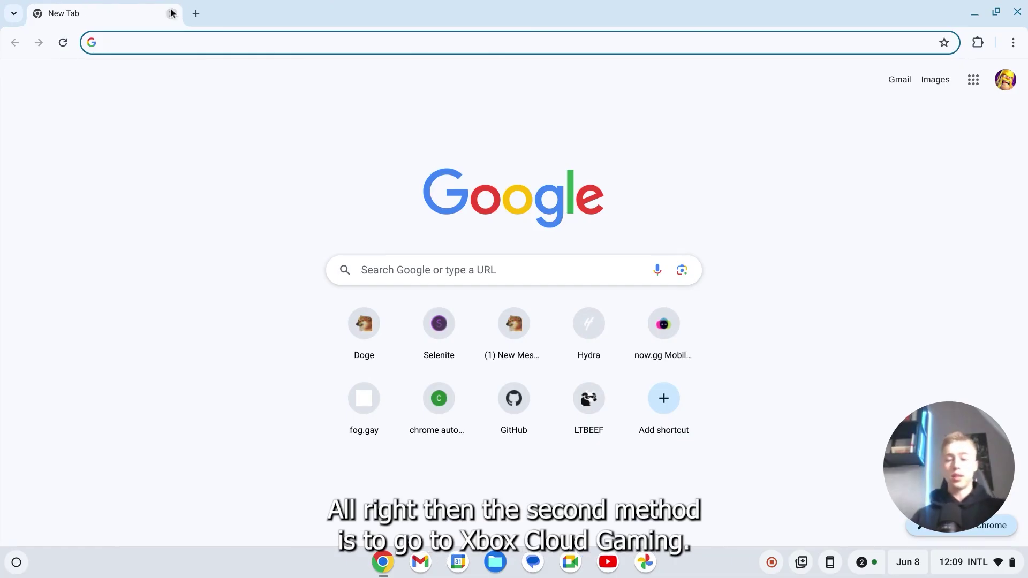
Search 'xbo' to reach Xbox Cloud Gaming at xbox.com/play, closing an extra empty tab
type("xbox")
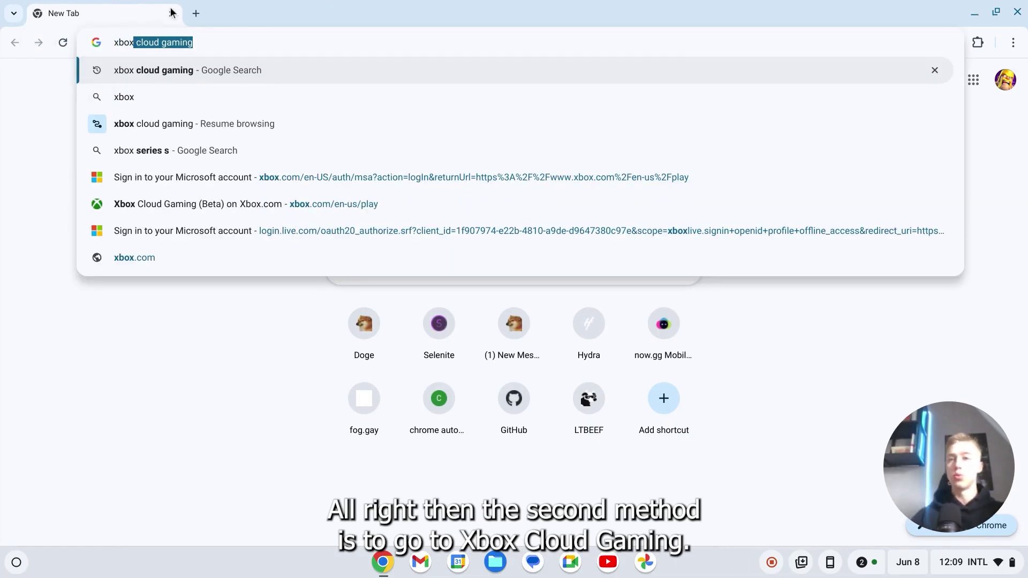
key("Return")
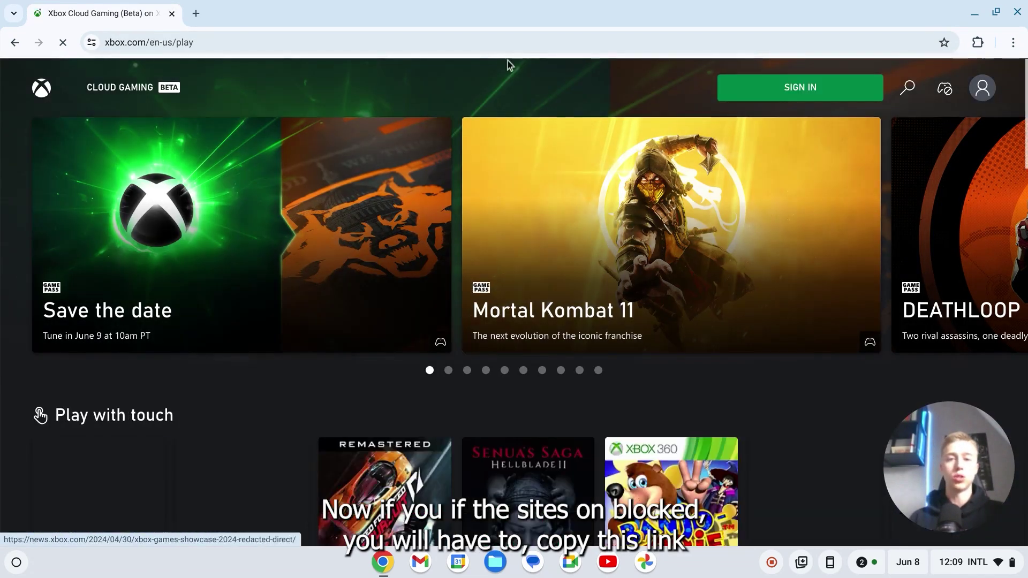
left_click(256, 36)
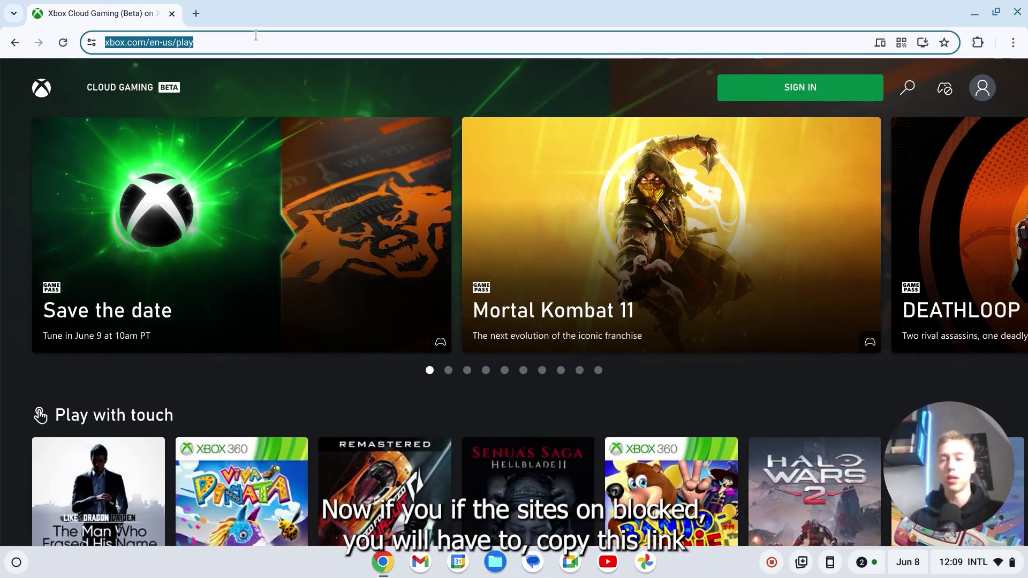
left_click(196, 12)
left_click(115, 13)
left_click(331, 14)
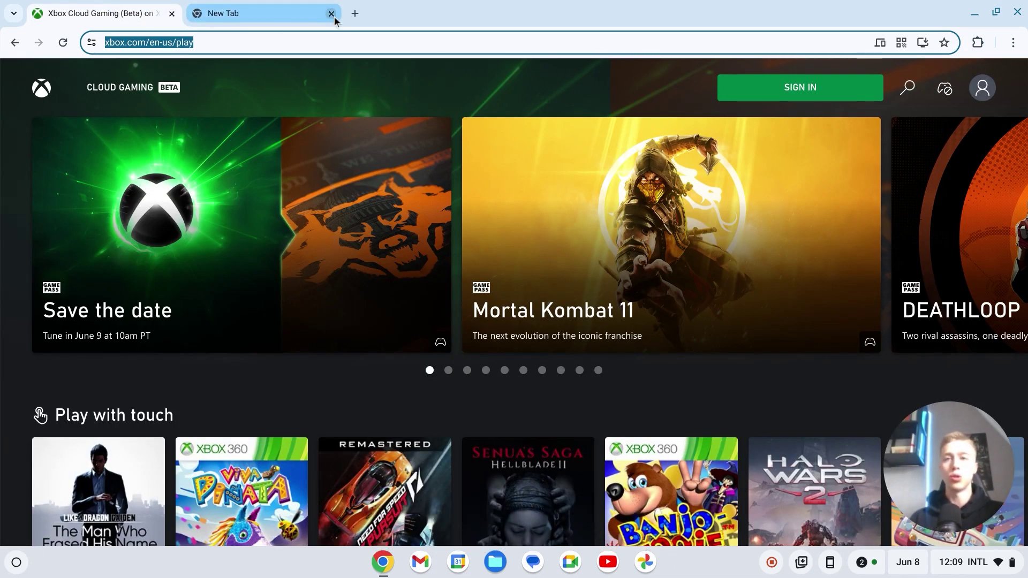
left_click(472, 76)
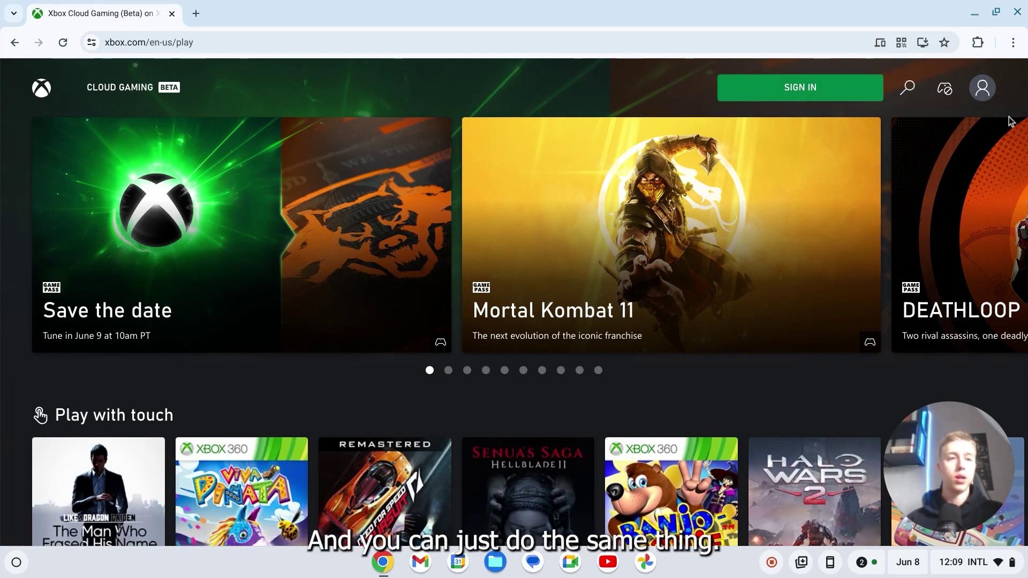
Check the Xbox account menu and scroll through the play page
left_click(984, 87)
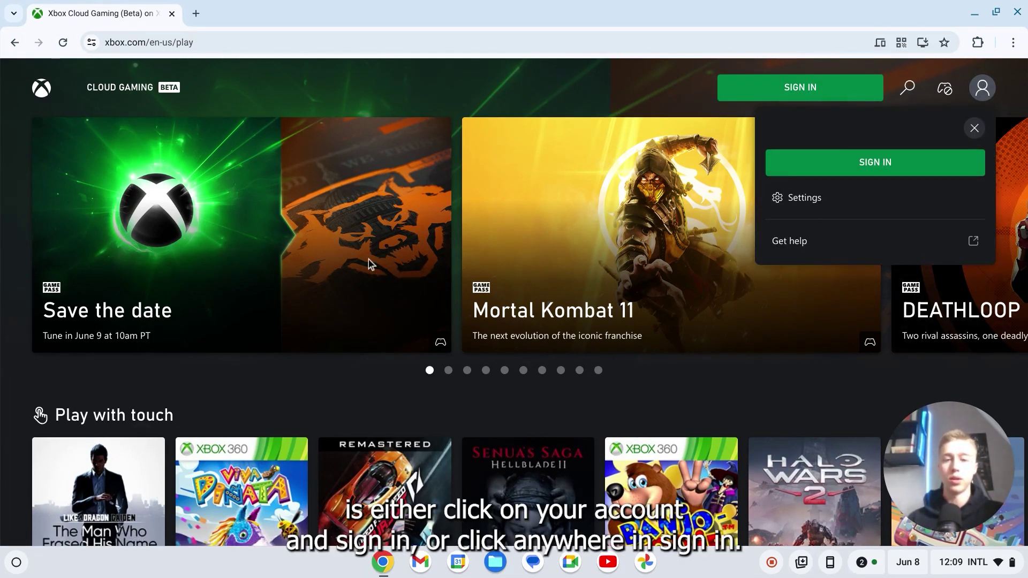
scroll(323, 359, "down", 7)
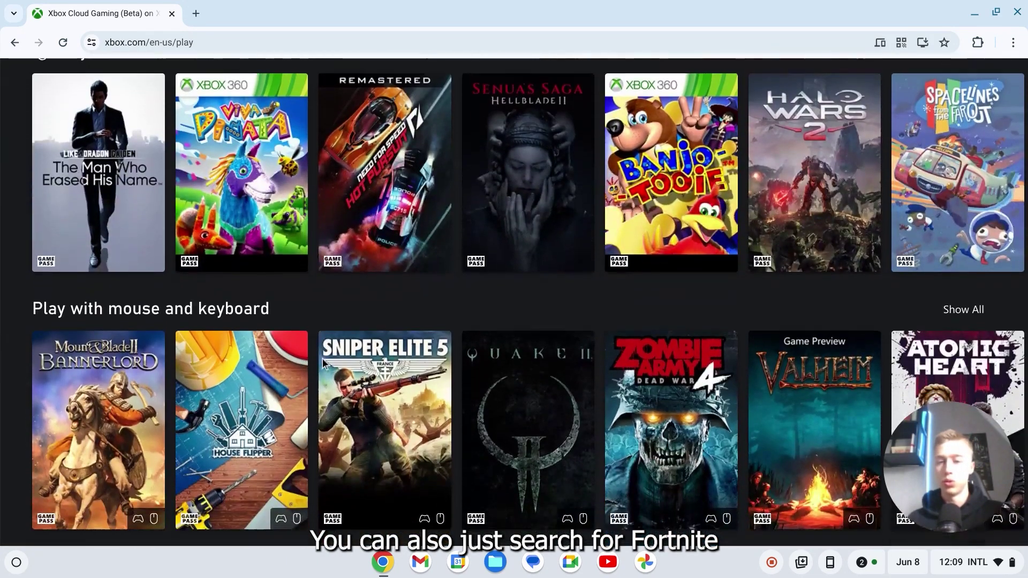
scroll(322, 359, "up", 7)
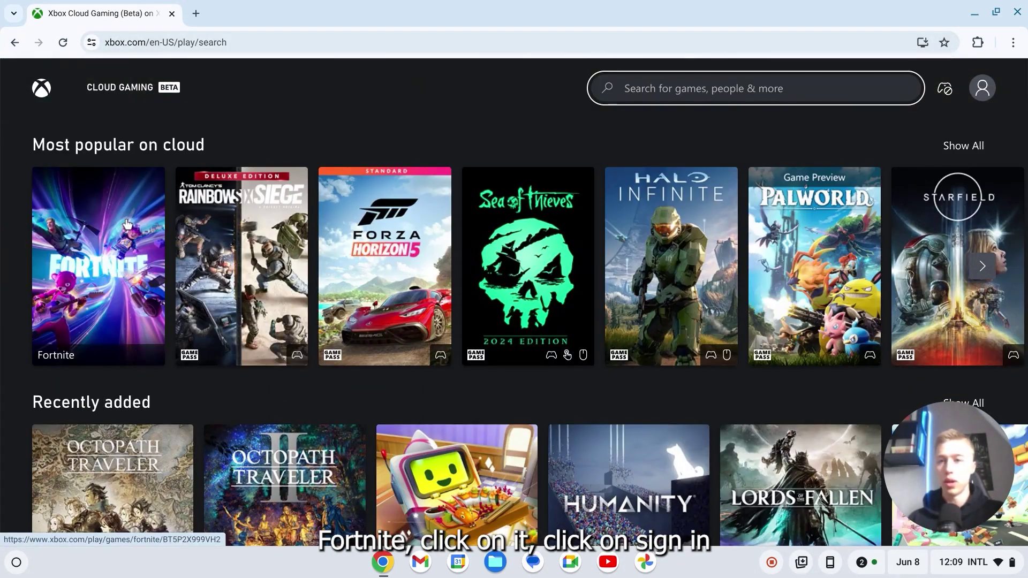
Open the Fortnite game page and sign in with the Microsoft account
left_click(127, 225)
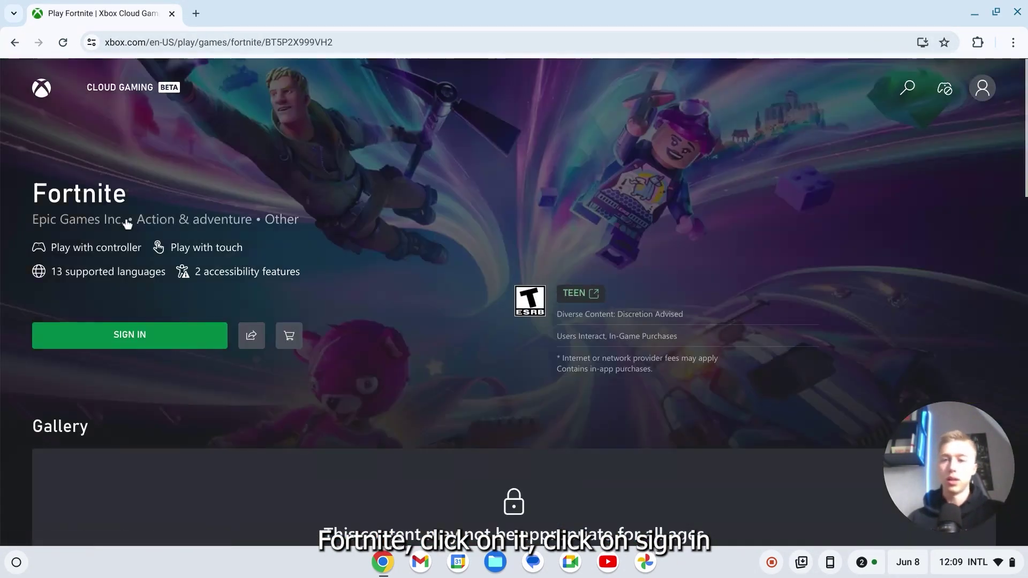
left_click(132, 341)
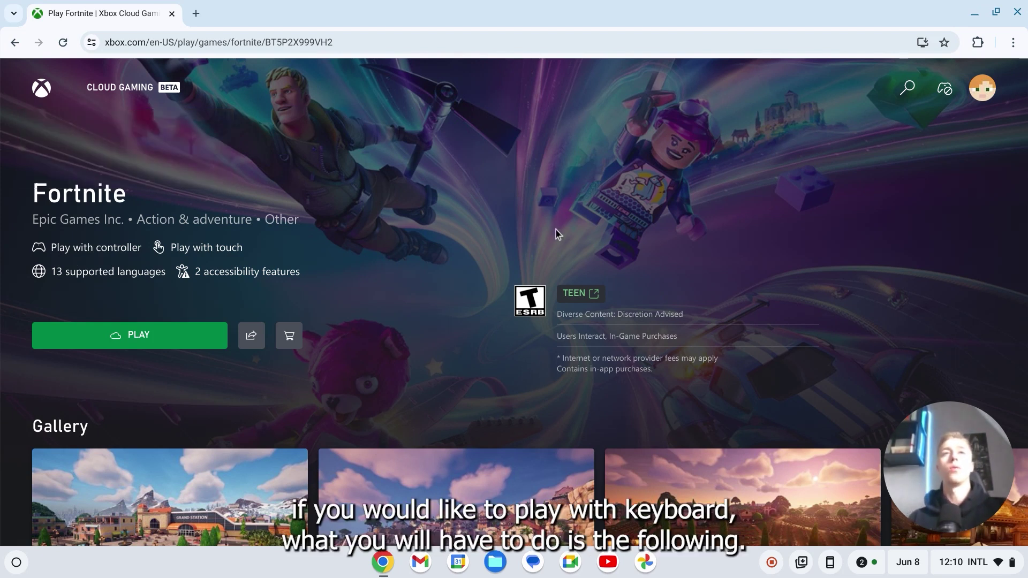
In a new tab, search Google for 'chrome web store' and open the store
key("ctrl+t")
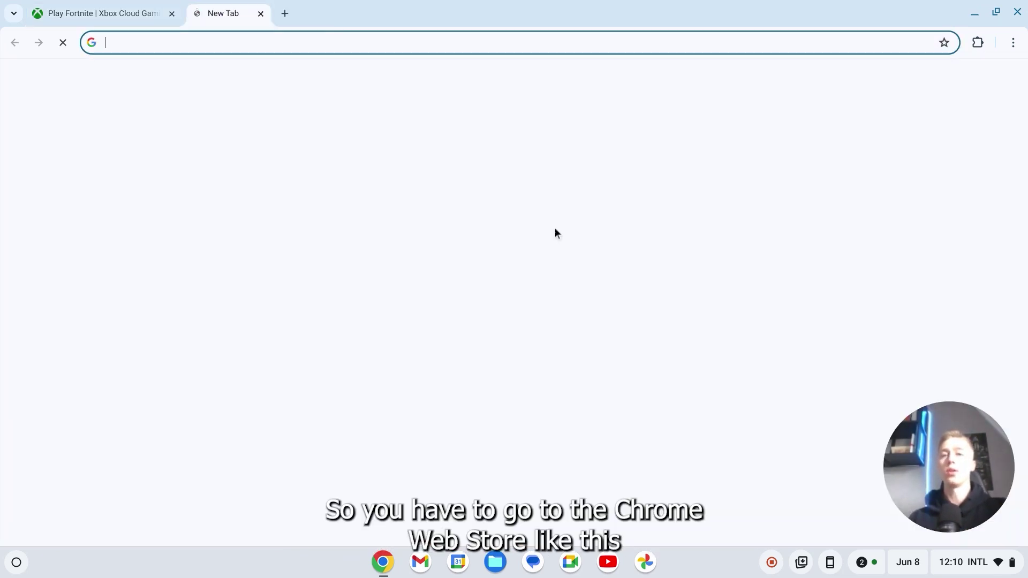
type("chrome w")
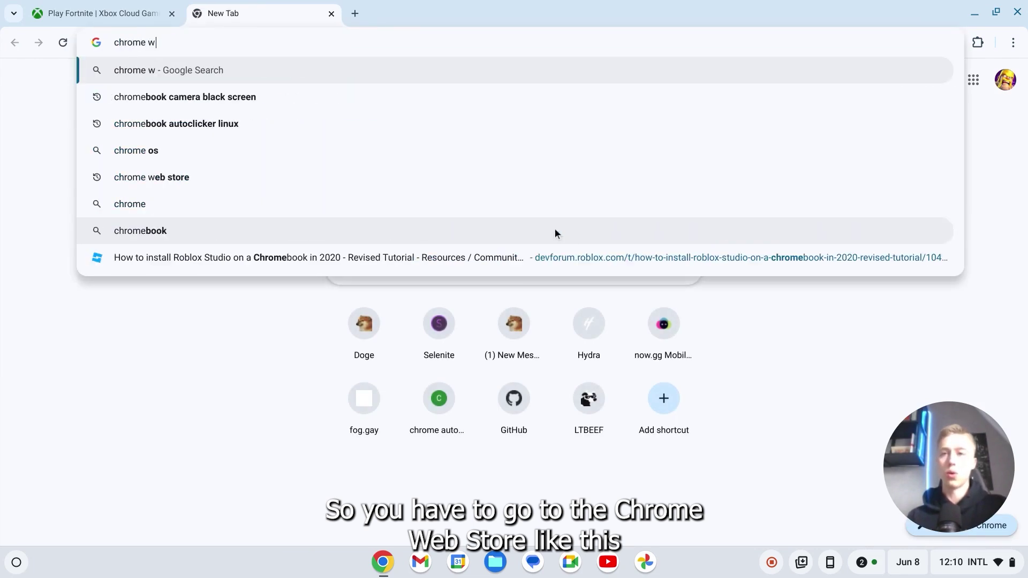
type("eb store")
key("Return")
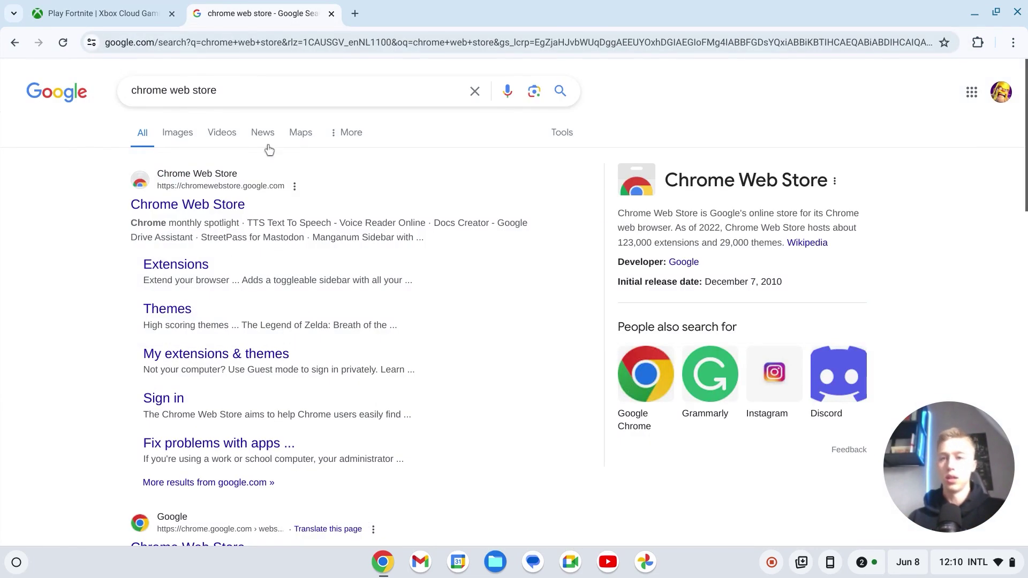
left_click(209, 208)
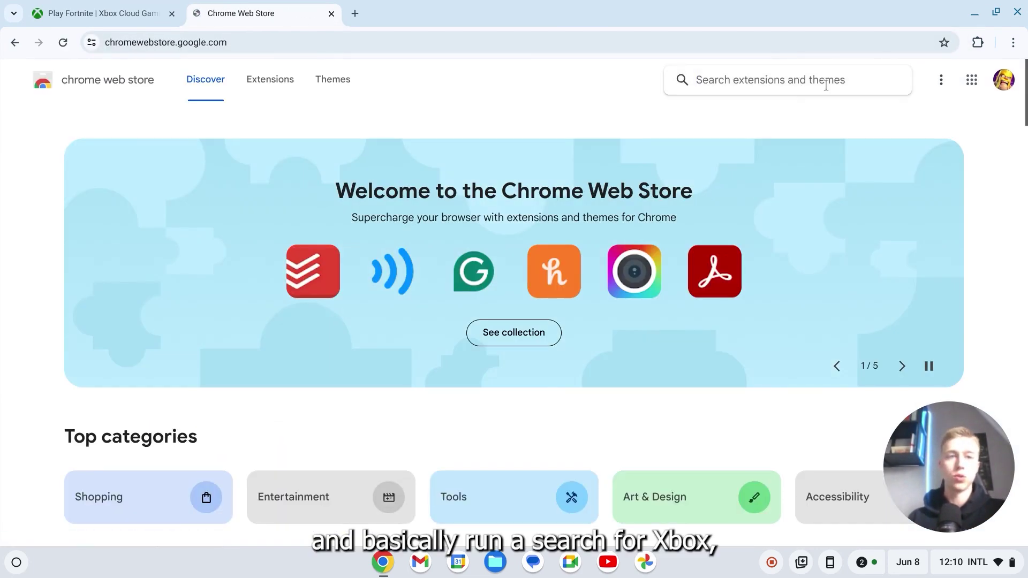
Search the store for 'xbox cloud gaming keyboard' and open the Keyboard & Mouse for Xbox xCloud page
type("xbq")
key("BackSpace")
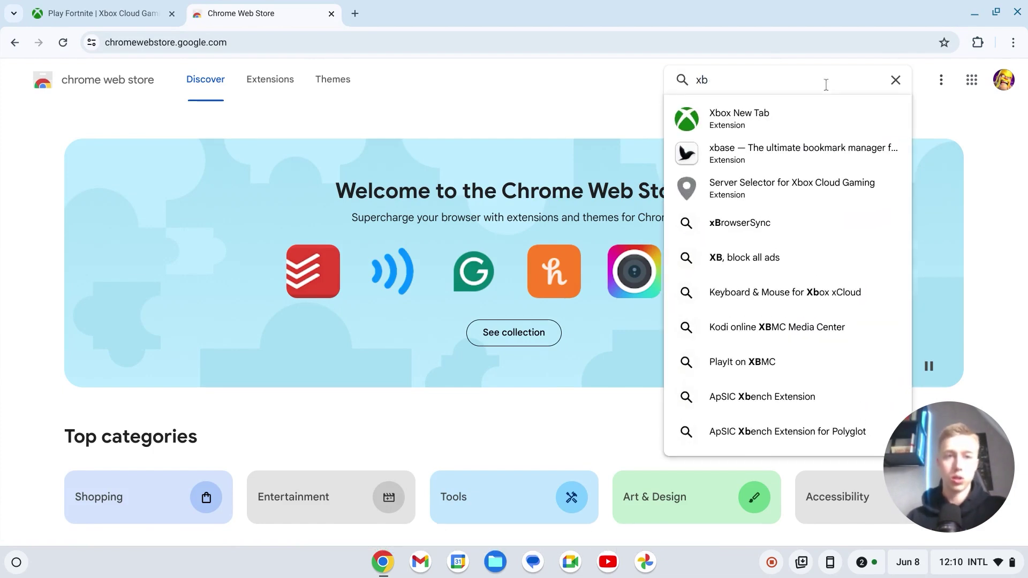
type("ox clo")
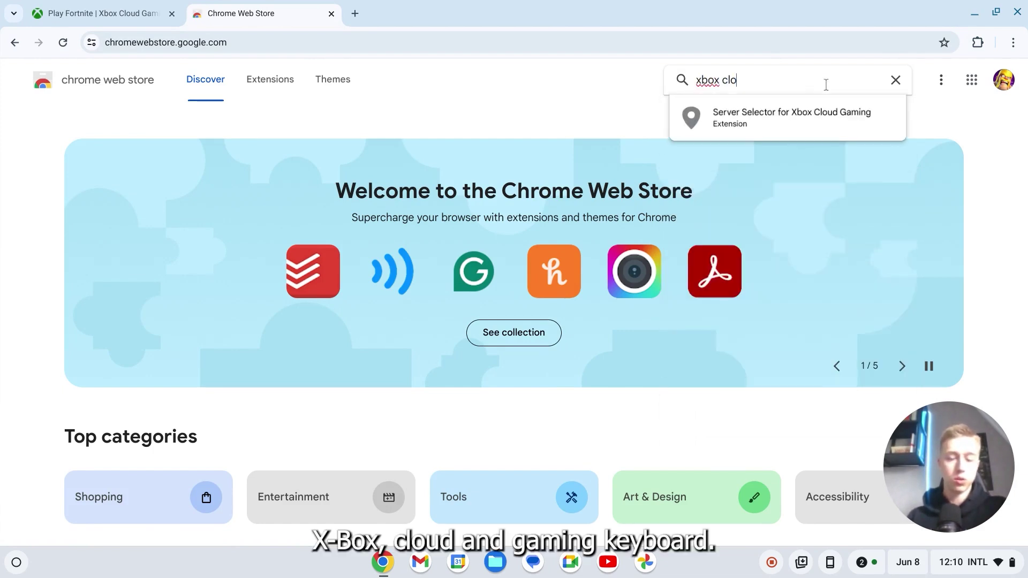
type("ud gaming keyb")
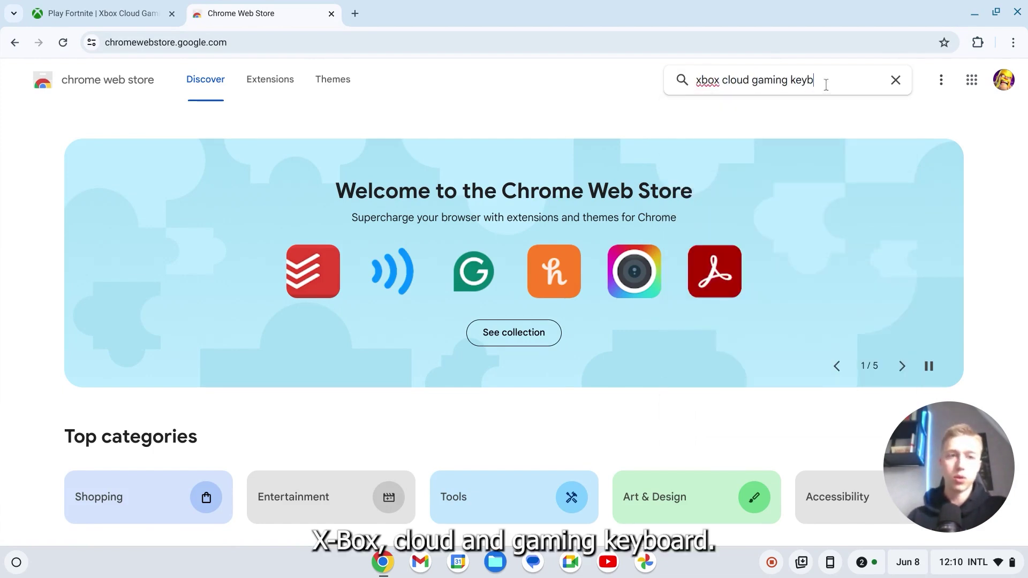
type("ouoard")
key("Return")
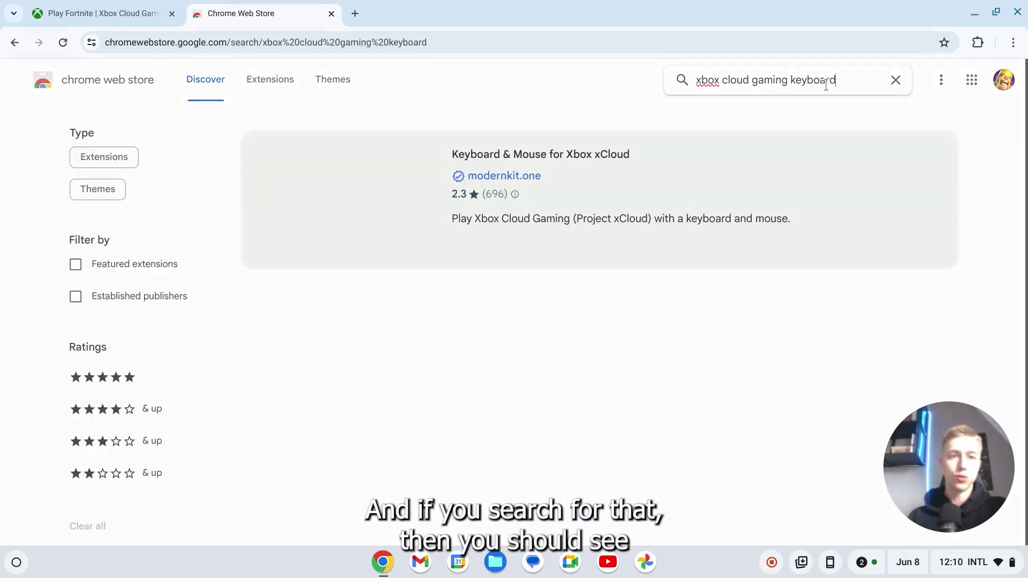
left_click(690, 168)
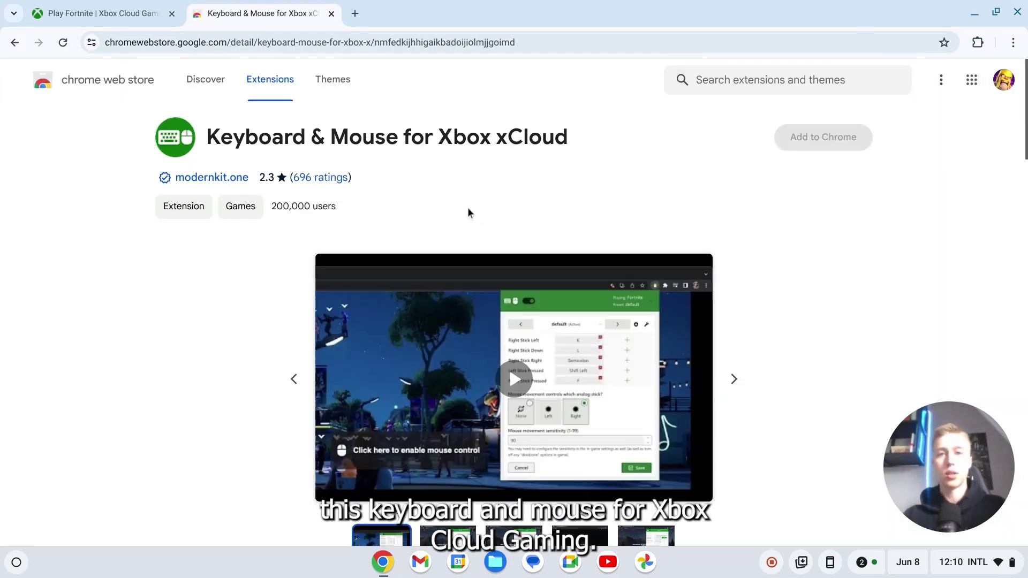
scroll(469, 213, "down", 1)
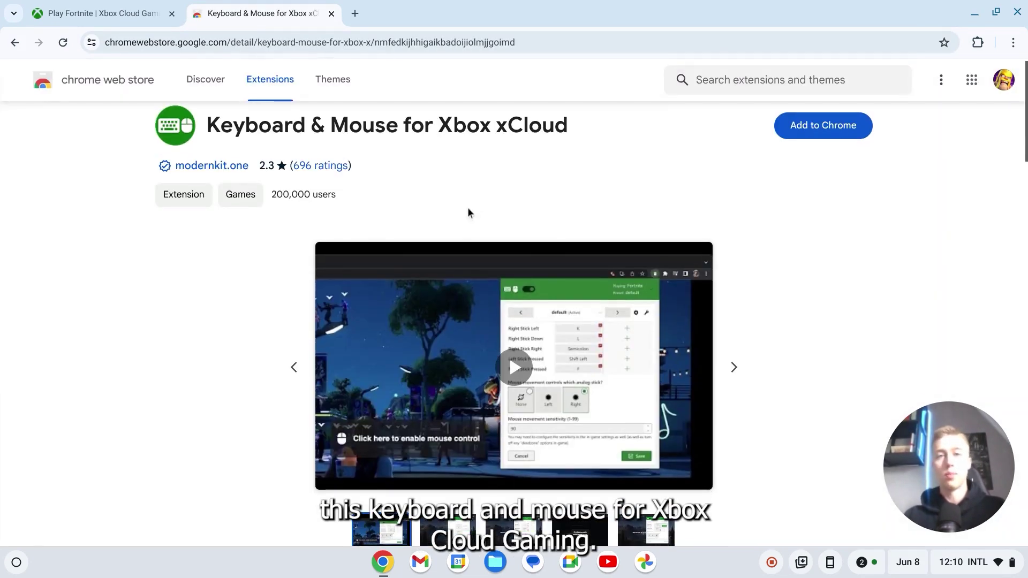
Add the Keyboard & Mouse for Xbox xCloud extension to Chrome
left_click(795, 137)
left_click(615, 162)
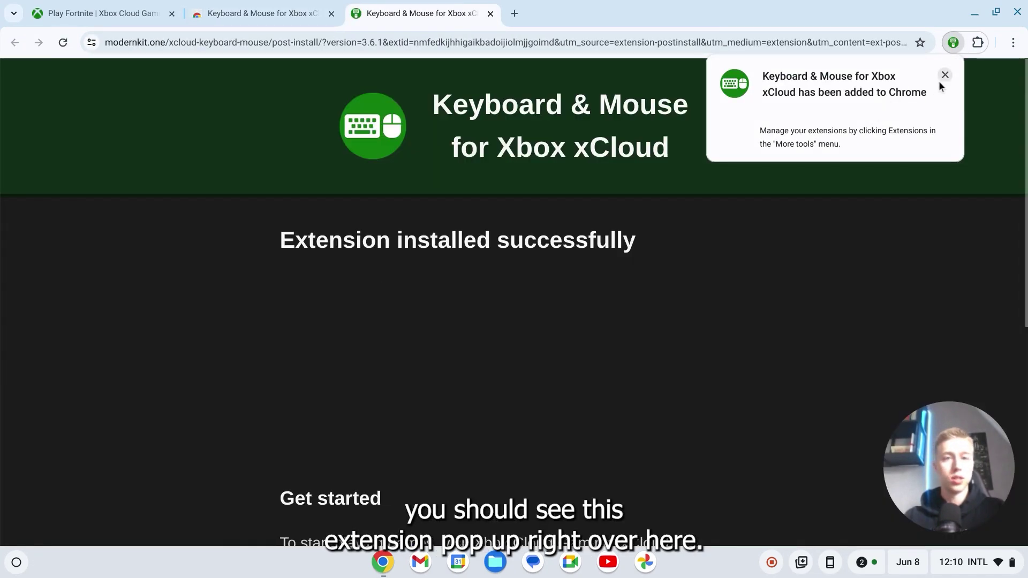
left_click(946, 75)
Pin the extension to the toolbar, try its free trial, then close the sign-up window
left_click(977, 44)
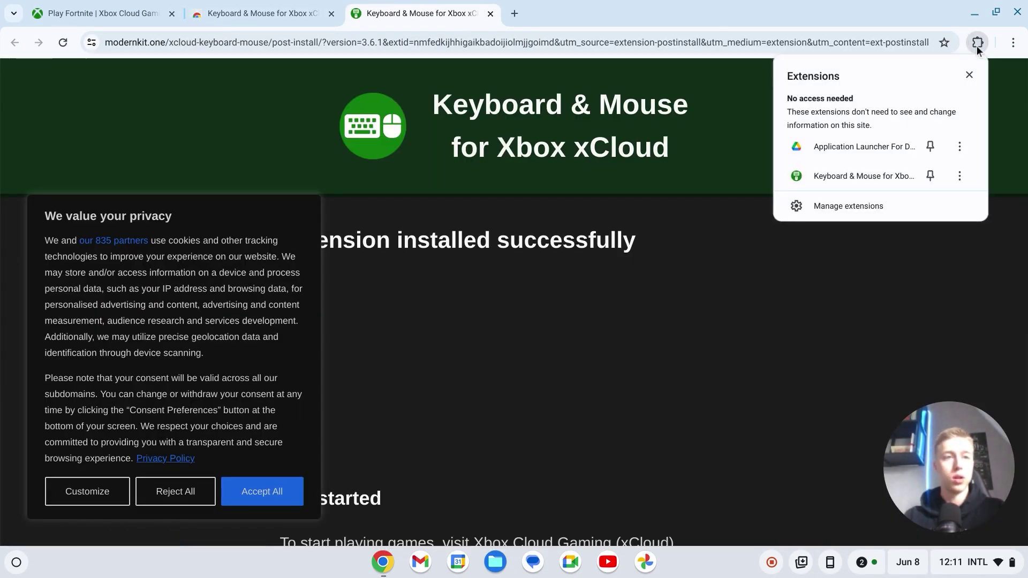
left_click(931, 175)
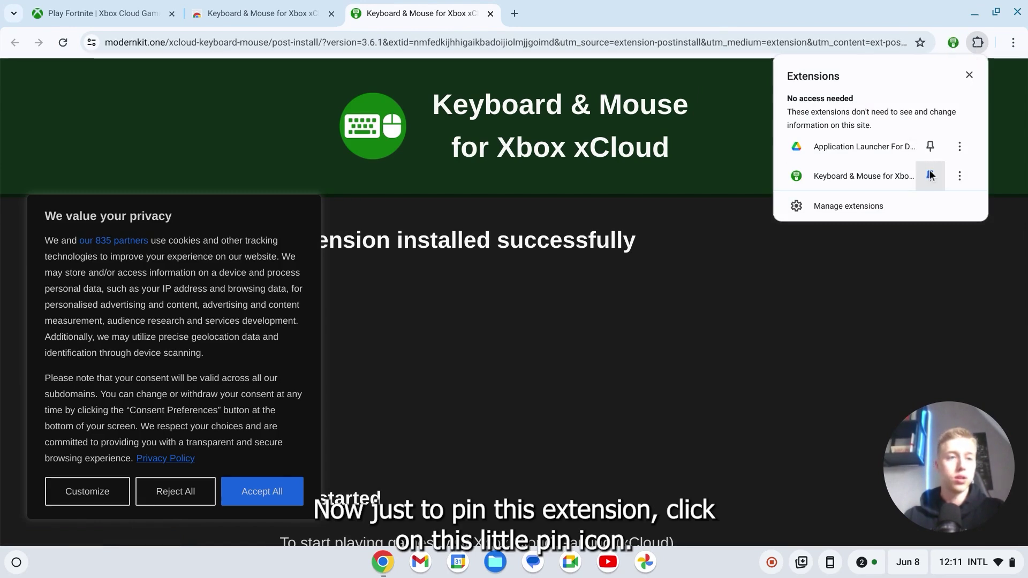
left_click(953, 43)
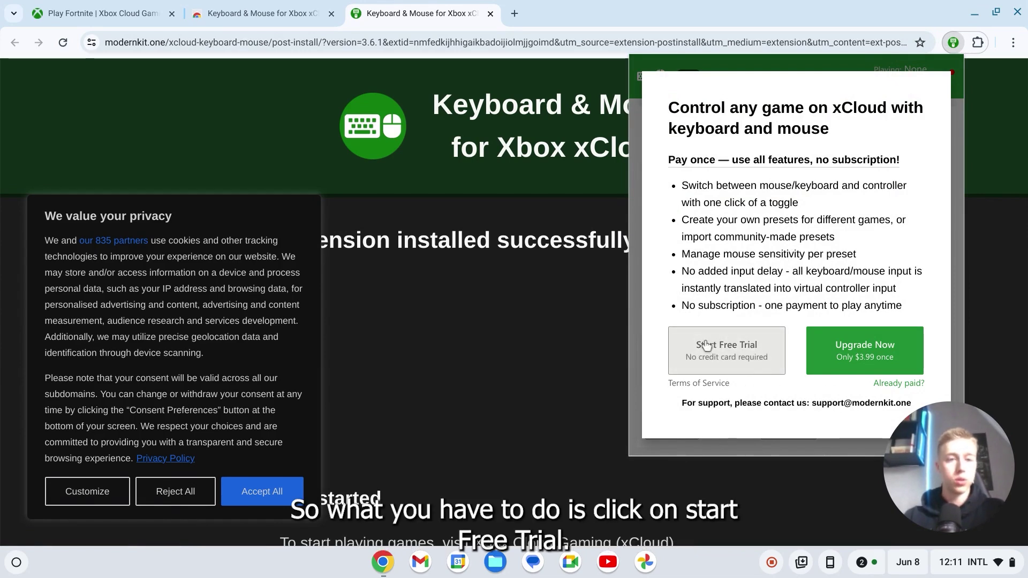
left_click(709, 343)
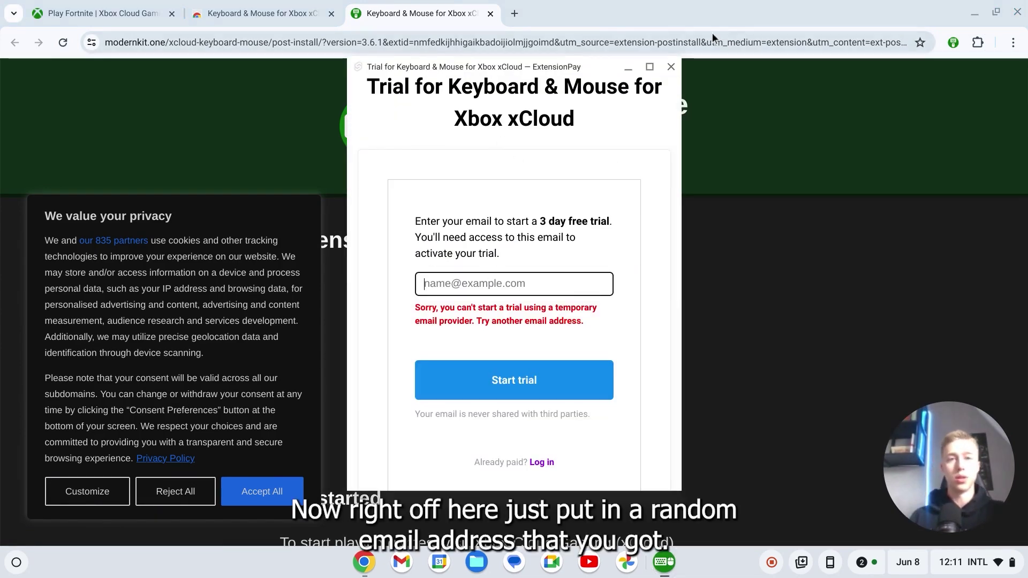
left_click(671, 68)
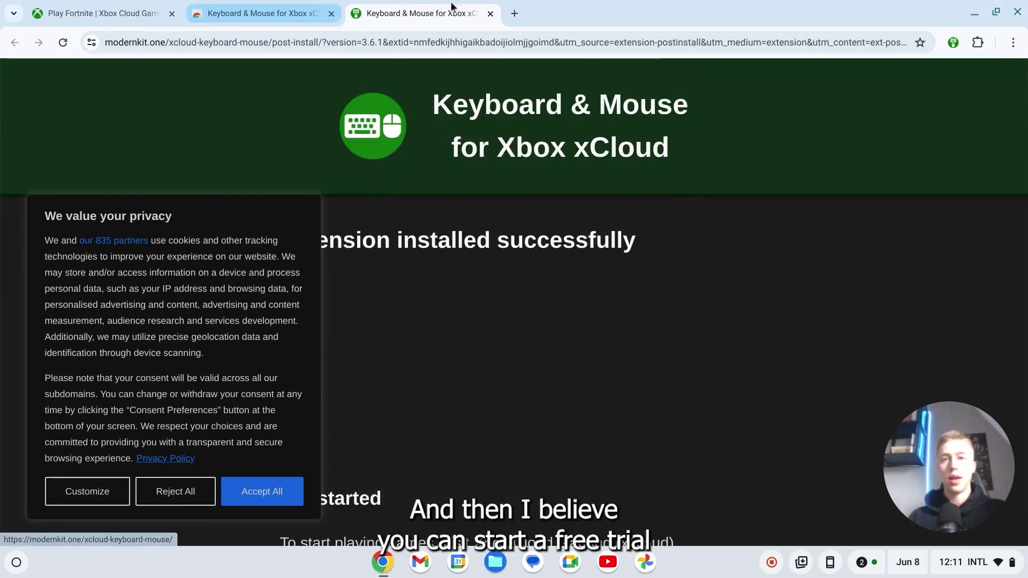
Close the post-install page, launch Fortnite with Play, and dismiss the extension's welcome dialog
left_click(490, 14)
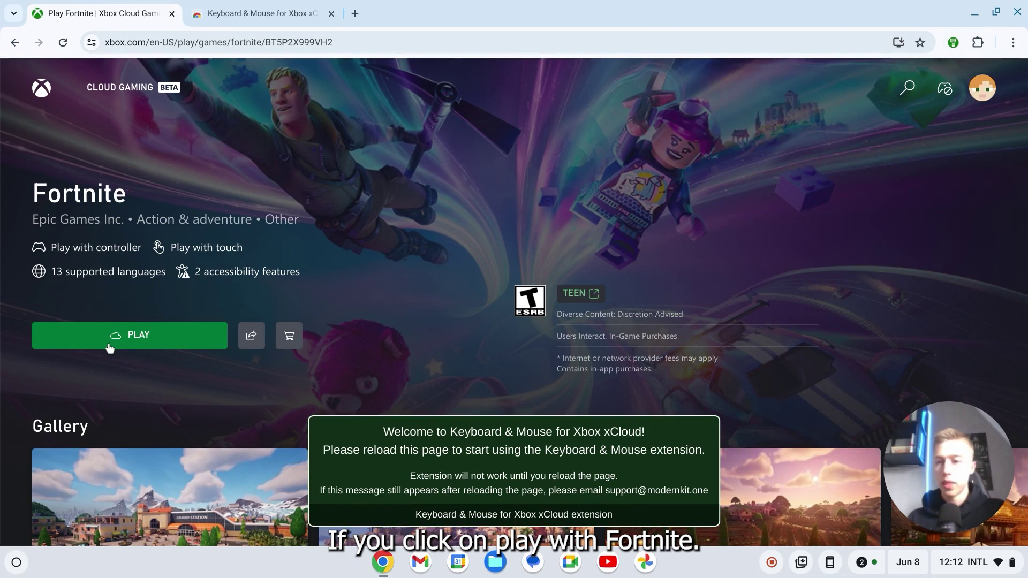
left_click(111, 347)
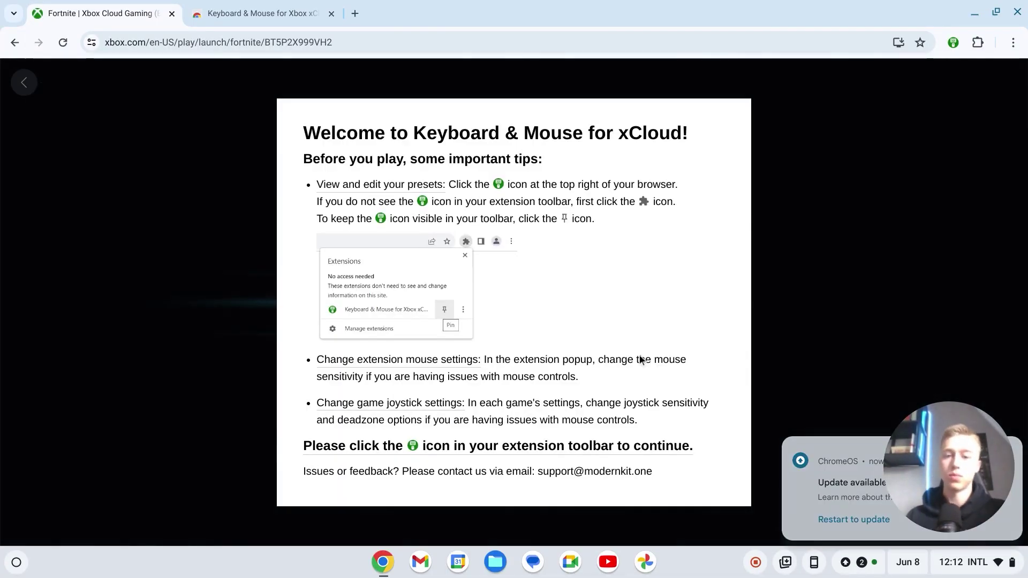
left_click(640, 354)
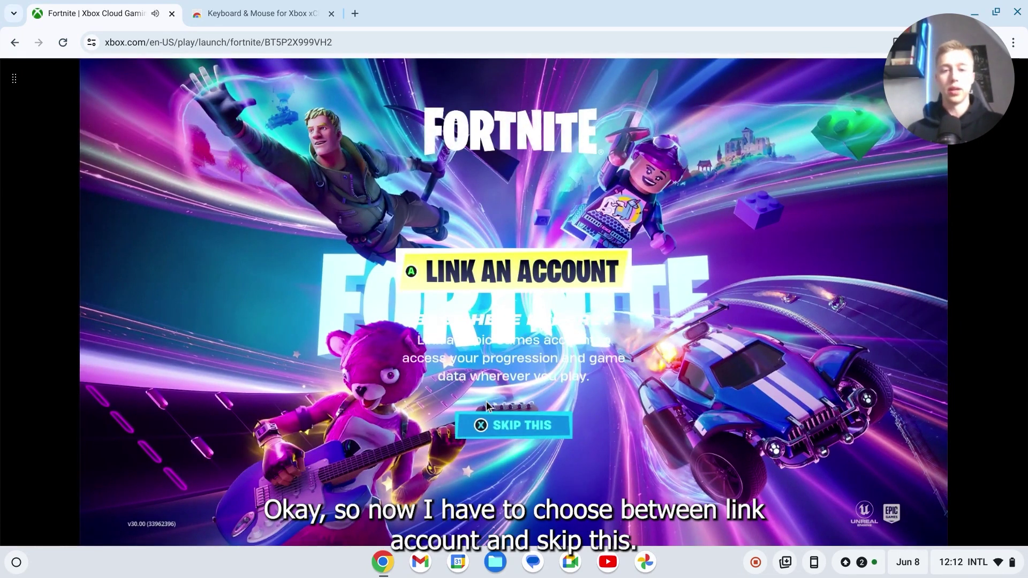
Switch Fortnite to fullscreen and skip linking an Epic Games account
left_click(496, 423)
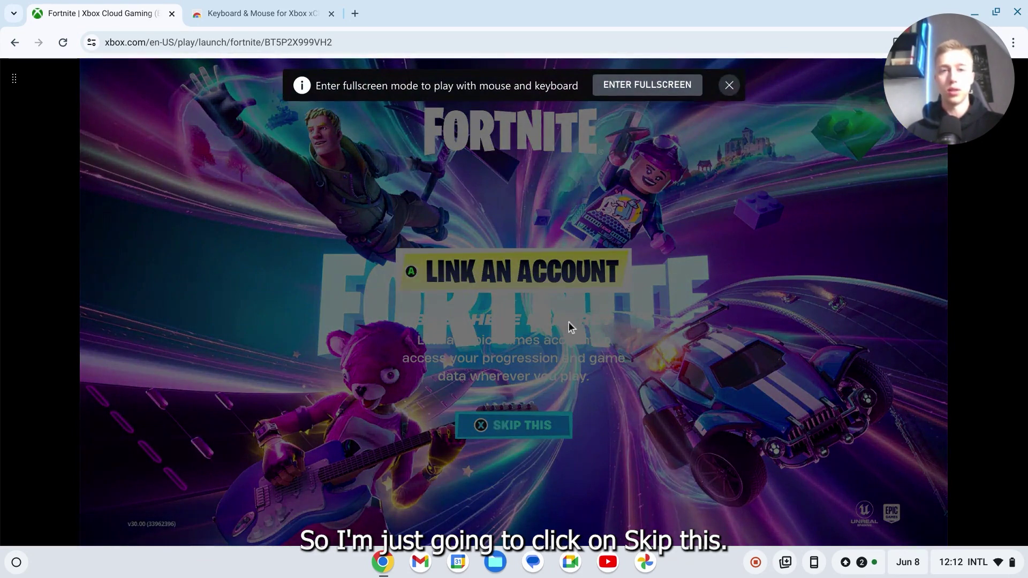
left_click(668, 88)
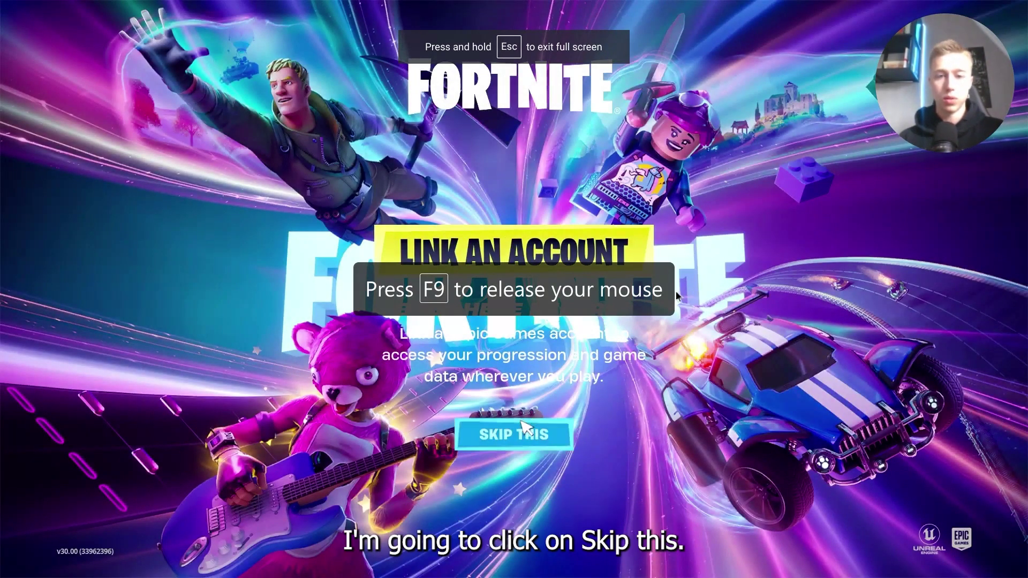
left_click(514, 435)
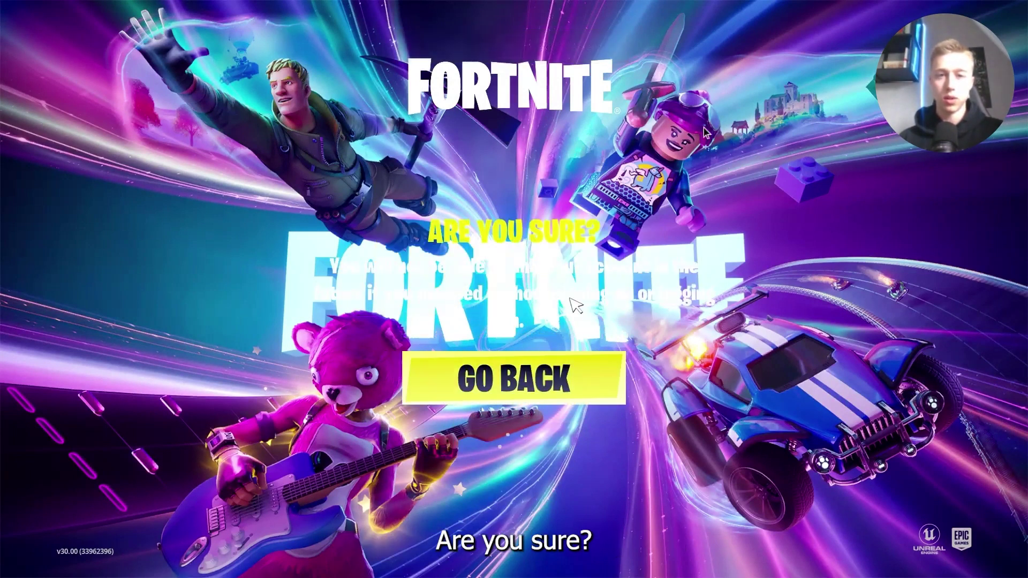
left_click(536, 447)
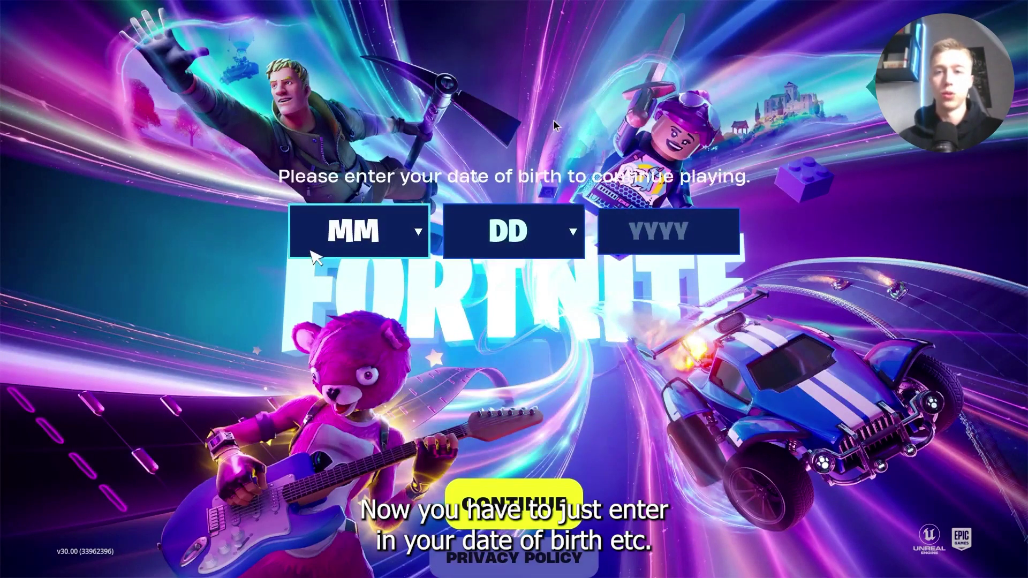
left_click(342, 249)
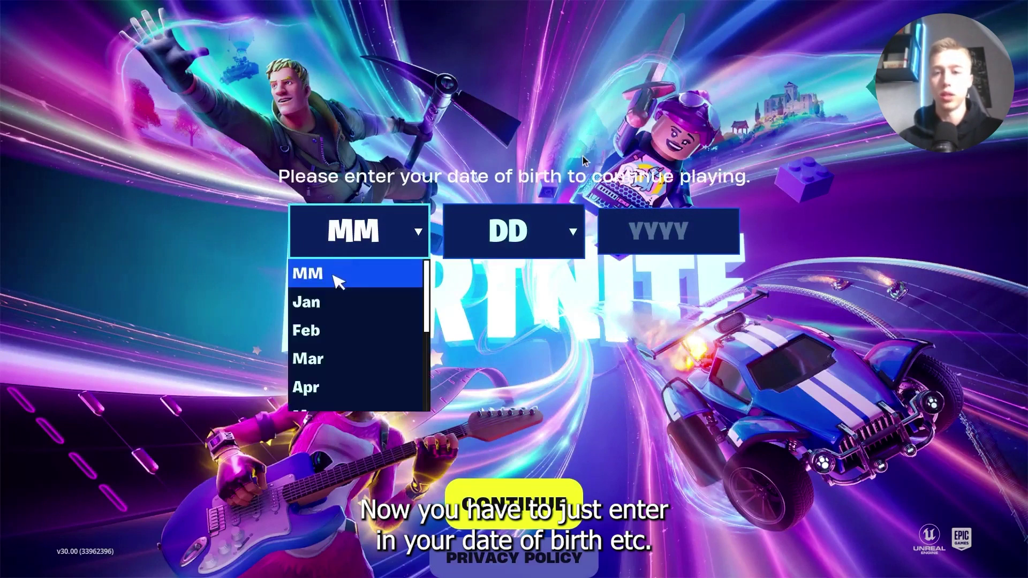
left_click(306, 302)
left_click(508, 232)
left_click(460, 358)
left_click(658, 231)
type("1999")
left_click(602, 351)
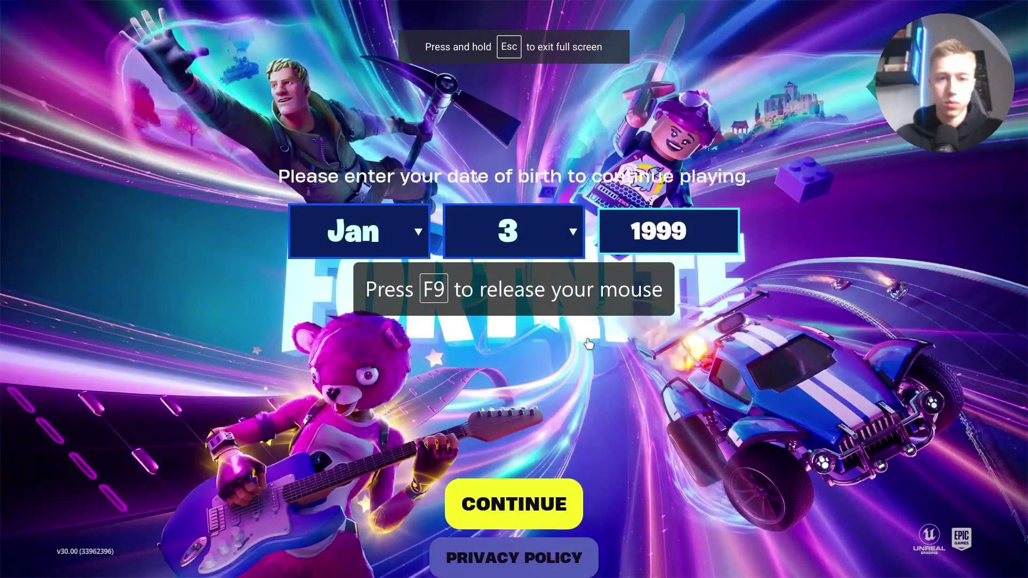
left_click(543, 506)
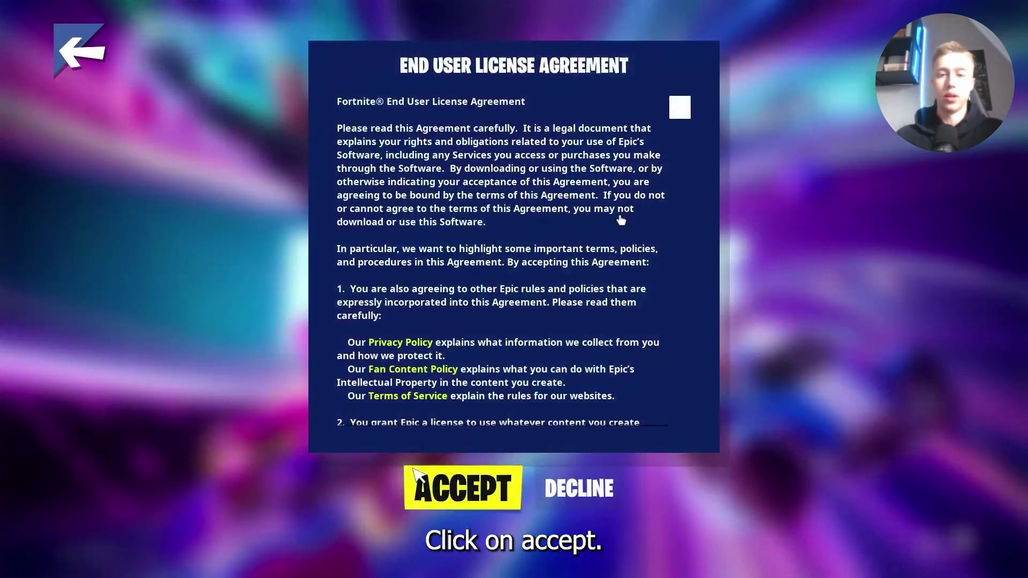
Accept Fortnite's End User License Agreement and start a Battle Royale match from the lobby
left_click(416, 471)
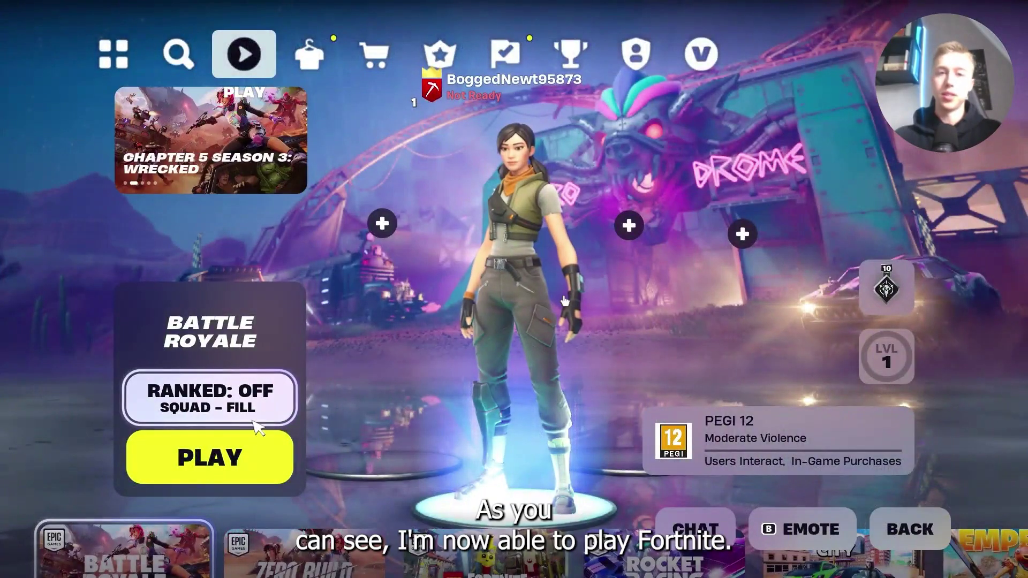
left_click(248, 432)
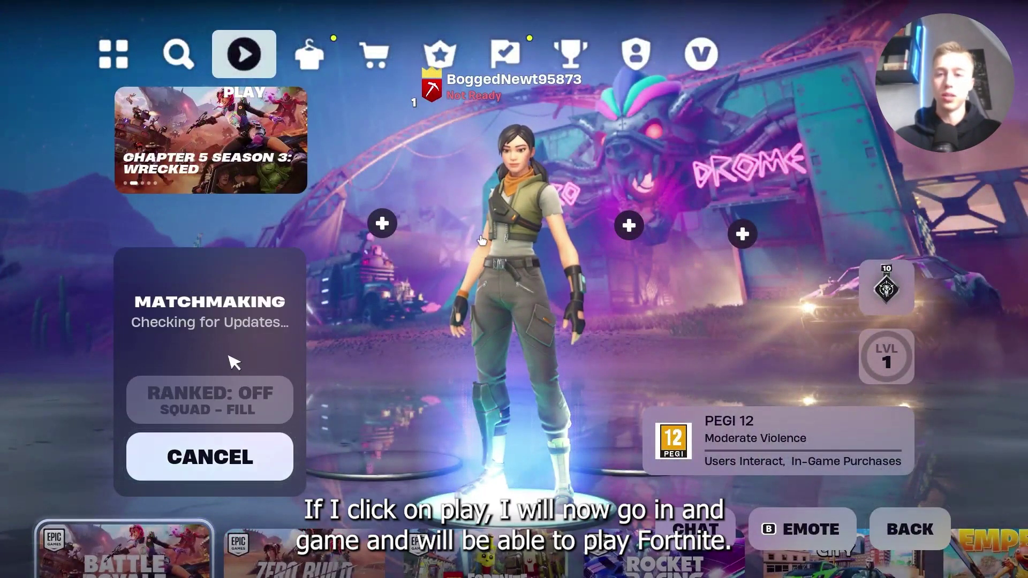